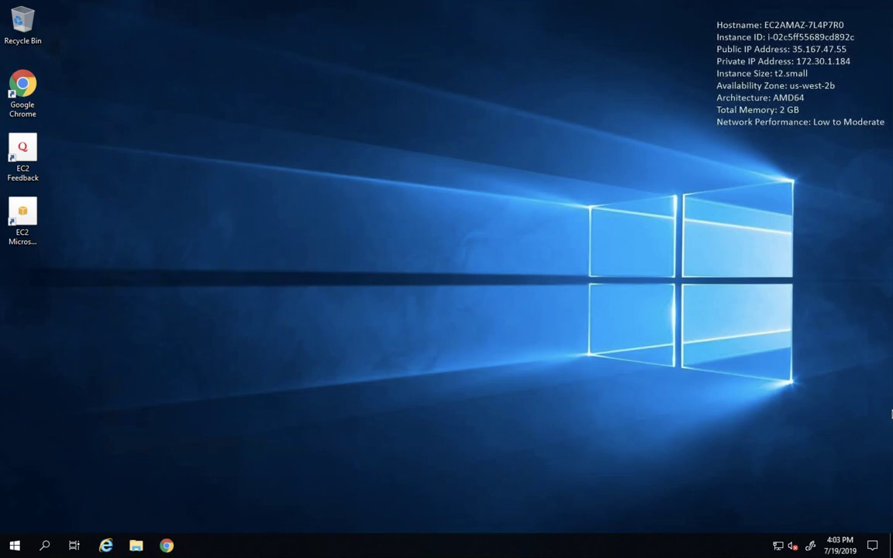
Step: Open Google Chrome and search the web for "download R"
{"action": "left_click", "coordinate": [165, 547]}
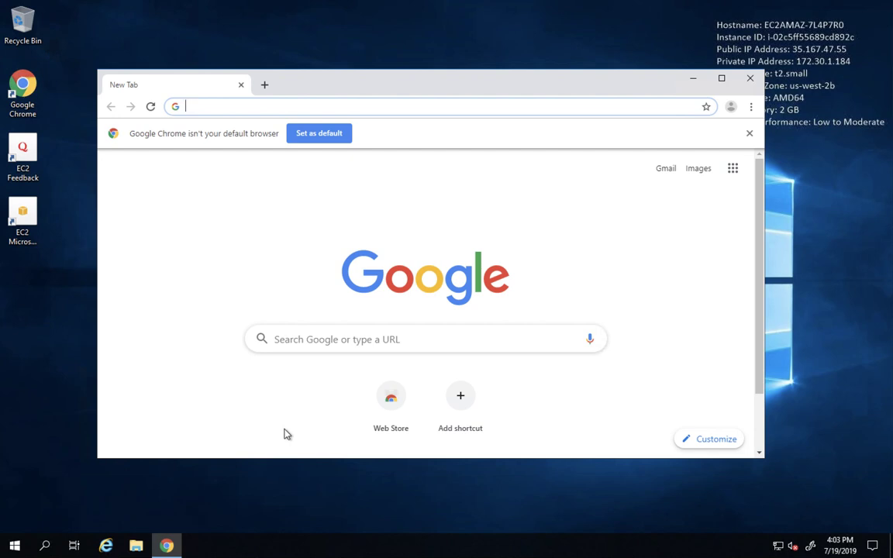
{"action": "left_click", "coordinate": [350, 335]}
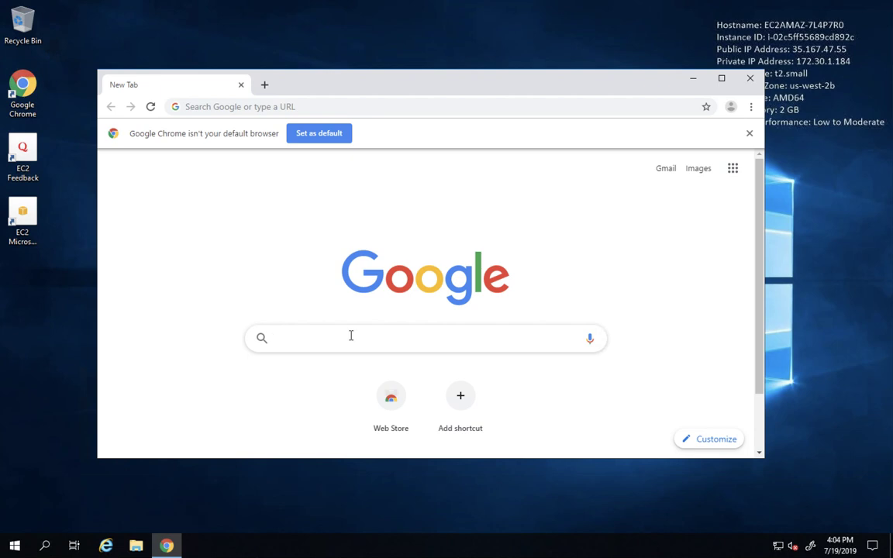
{"action": "type", "text": "download "}
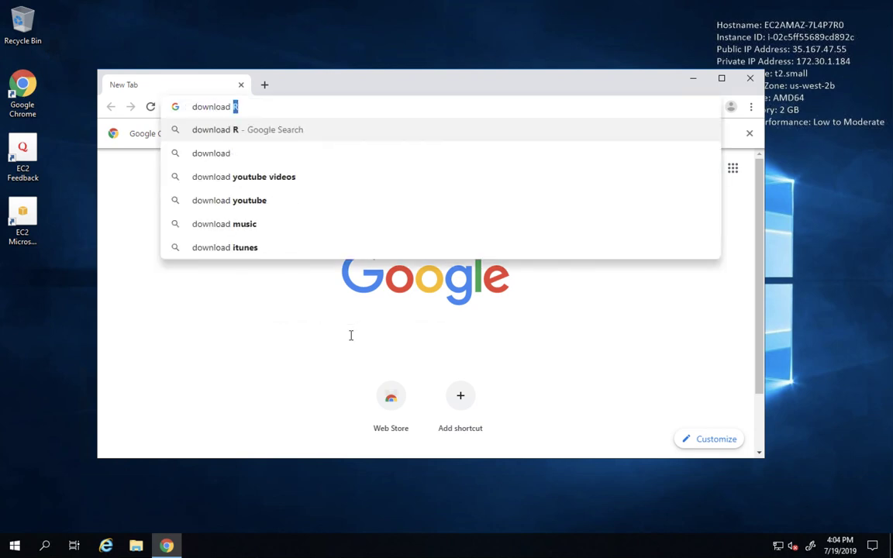
{"action": "type", "text": "R"}
{"action": "key", "text": "Return"}
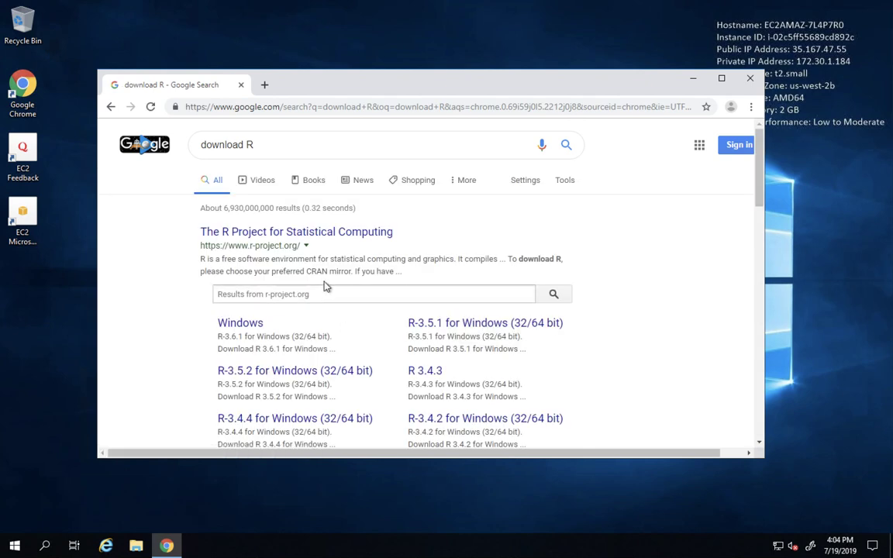
{"action": "left_click", "coordinate": [359, 236]}
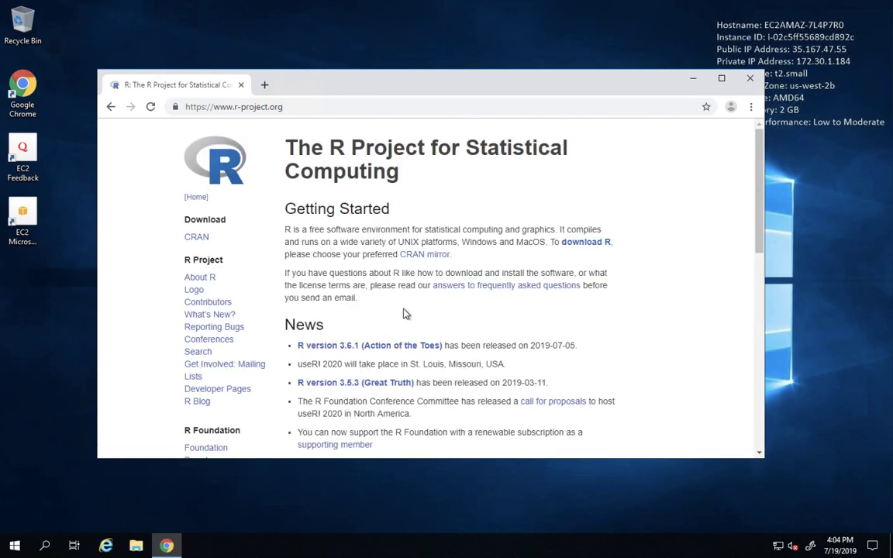
{"action": "left_click", "coordinate": [592, 244]}
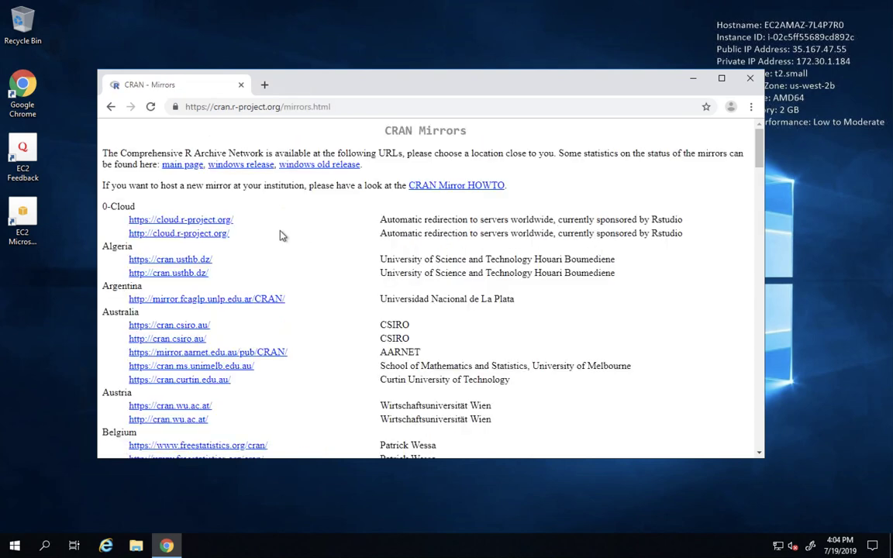
{"action": "left_click", "coordinate": [206, 221]}
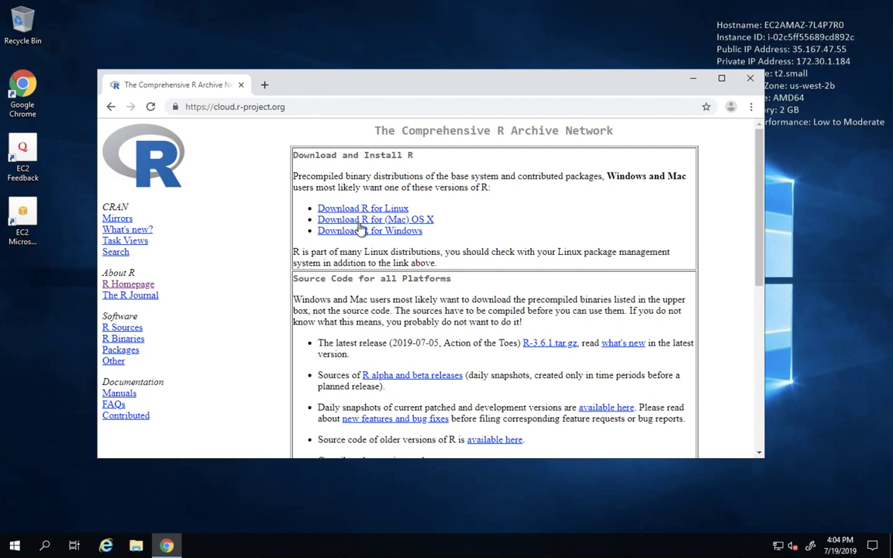
Step: Download the R 3.6.1 base installer for Windows from the CRAN mirror
{"action": "triple_click", "coordinate": [382, 230]}
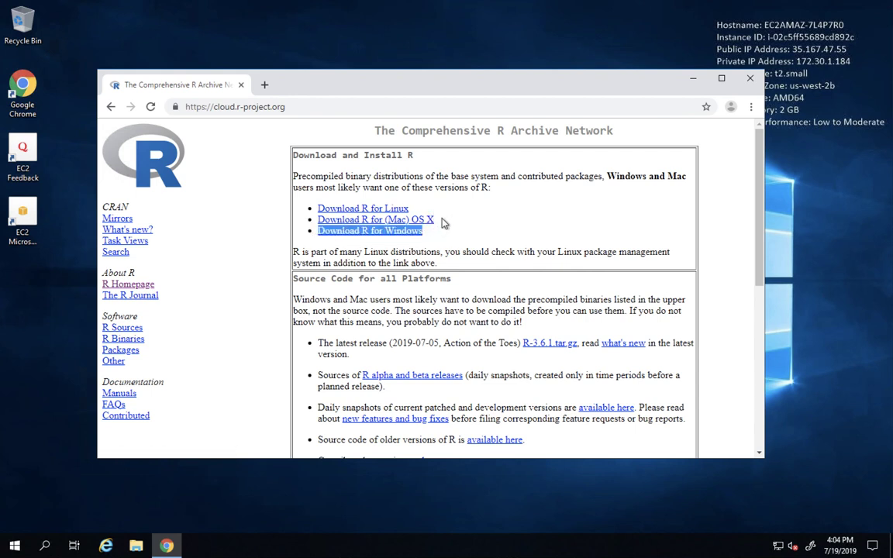
{"action": "left_click_drag", "start_coordinate": [435, 220], "coordinate": [363, 214]}
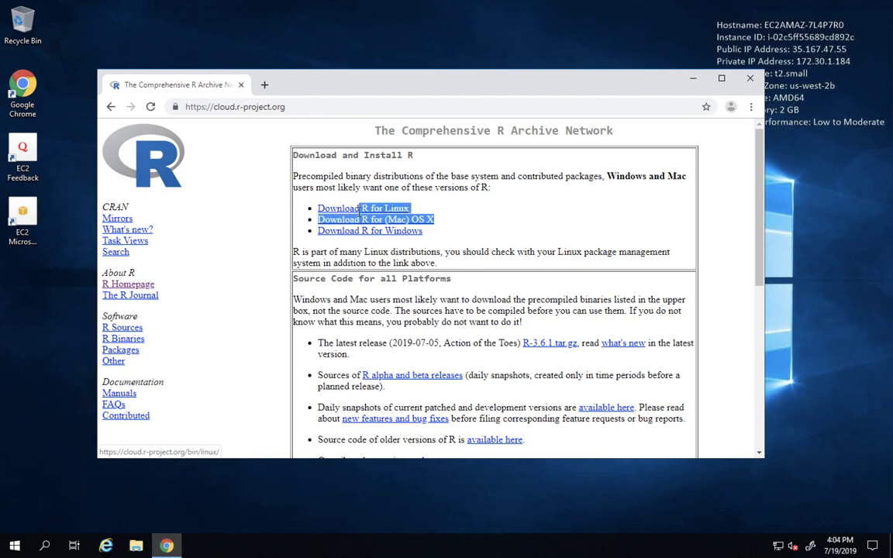
{"action": "left_click", "coordinate": [447, 232]}
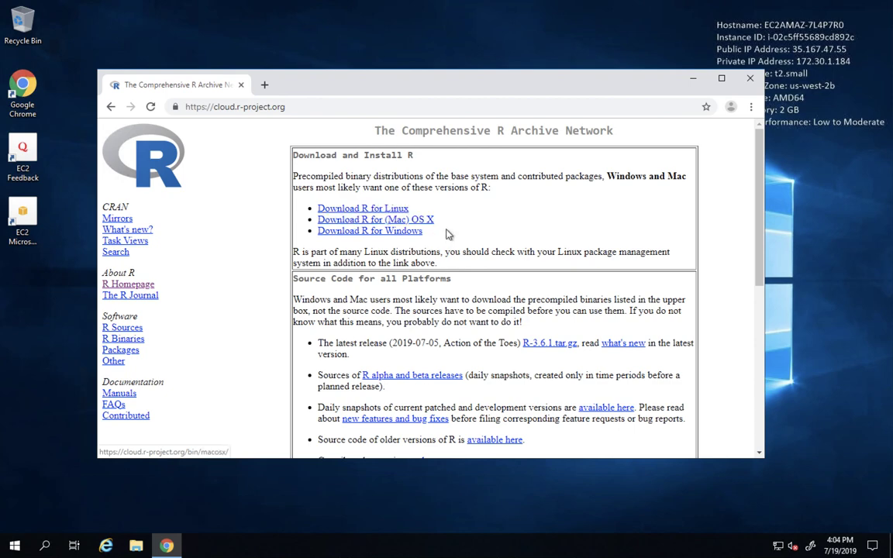
{"action": "left_click", "coordinate": [404, 233]}
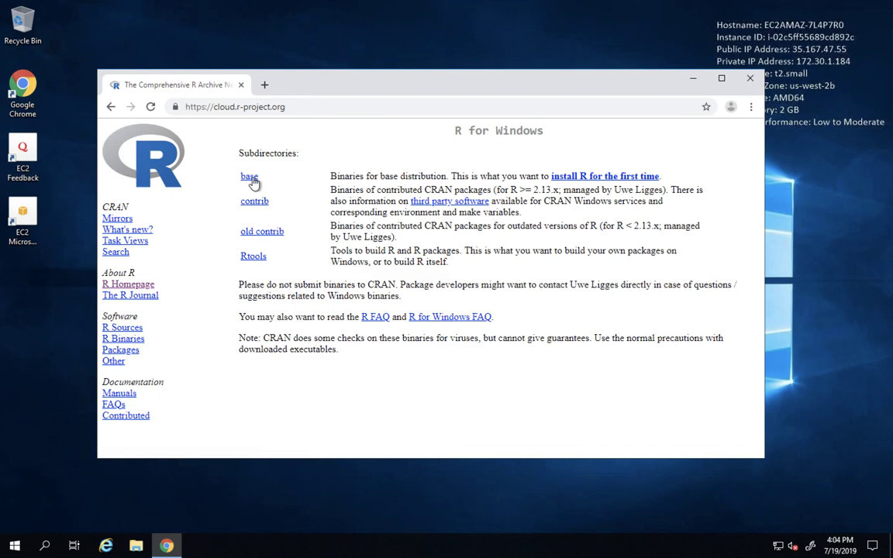
{"action": "left_click", "coordinate": [570, 178]}
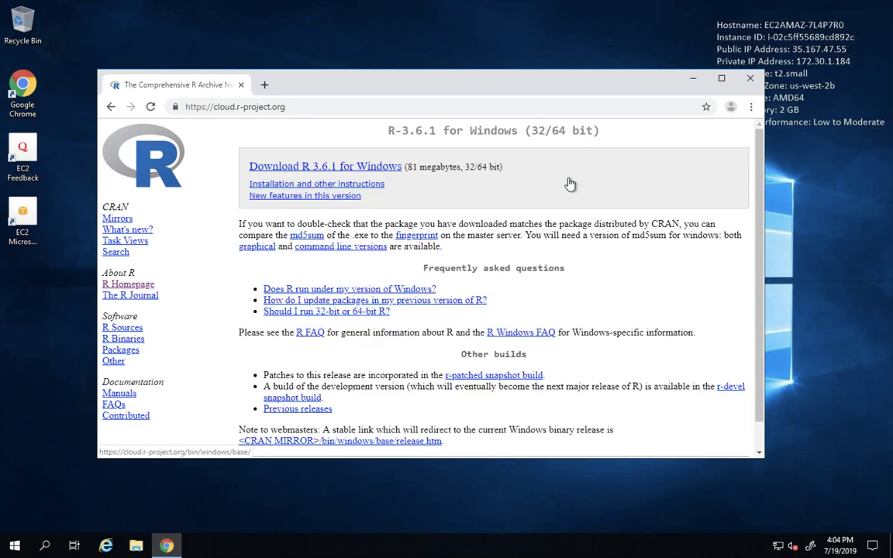
{"action": "left_click", "coordinate": [376, 168]}
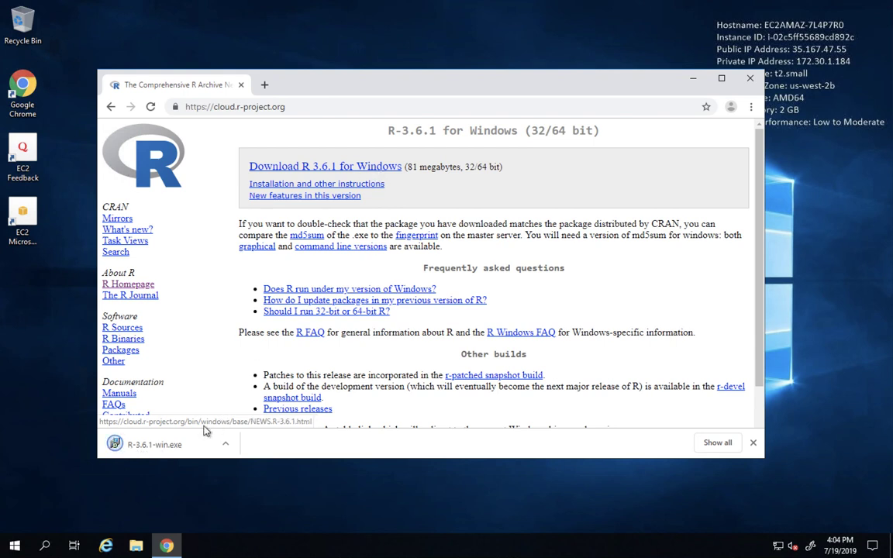
Step: Run R-3.6.1-win.exe in English and start the installation with the default components, Start Menu folder R and other default options
{"action": "left_click", "coordinate": [176, 453]}
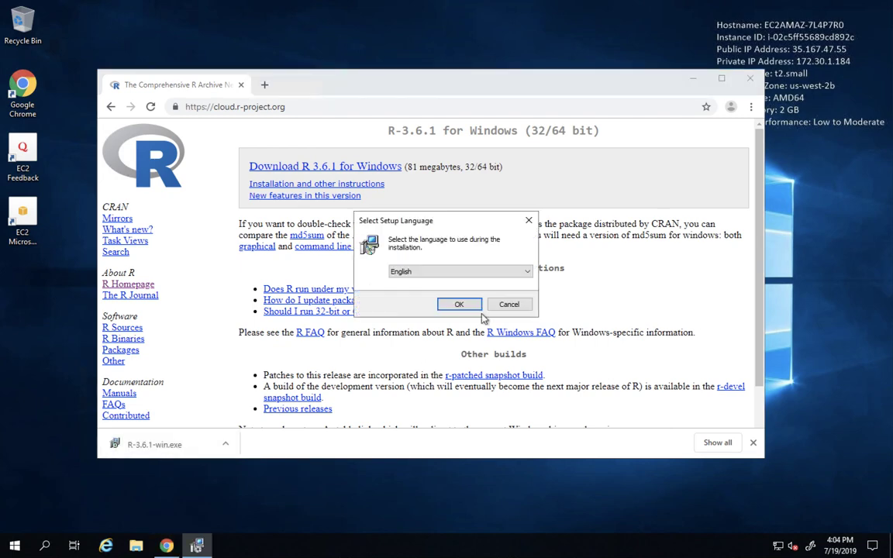
{"action": "left_click", "coordinate": [459, 304]}
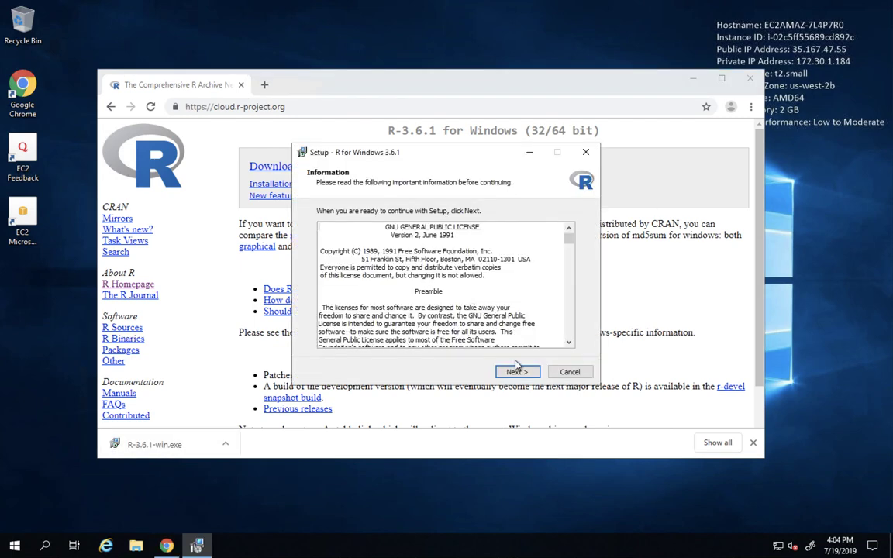
{"action": "left_click", "coordinate": [516, 372]}
{"action": "left_click", "coordinate": [516, 372]}
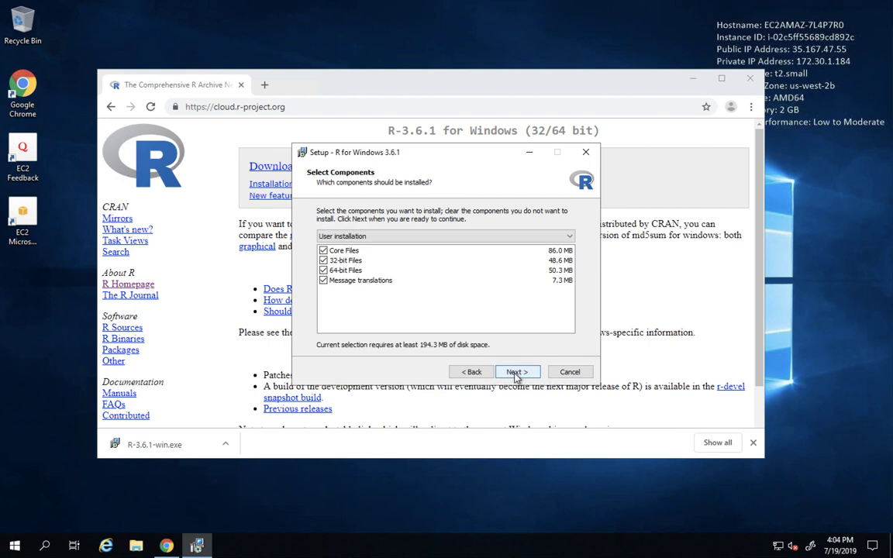
{"action": "left_click", "coordinate": [517, 372]}
{"action": "left_click", "coordinate": [516, 372]}
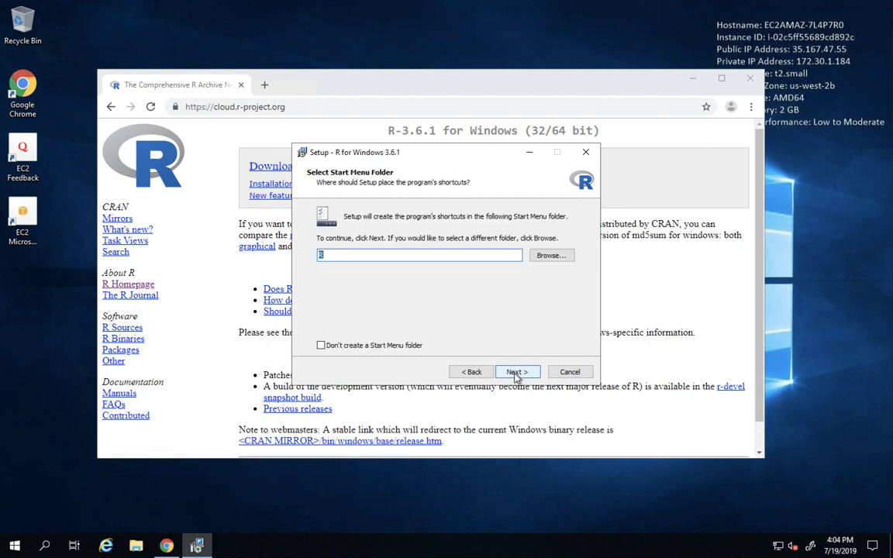
{"action": "left_click", "coordinate": [516, 372]}
{"action": "left_click", "coordinate": [517, 372]}
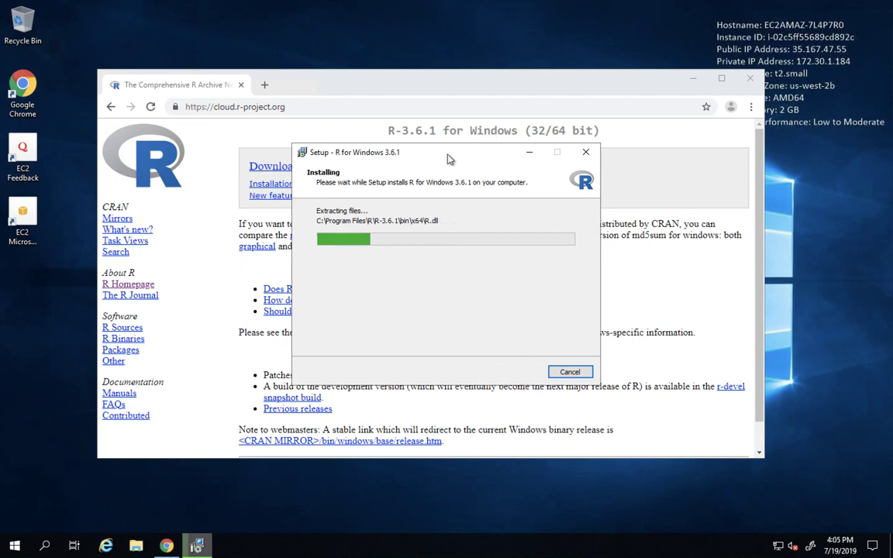
Step: Rearrange the R setup and browser windows so that both stay accessible during the installation
{"action": "left_click_drag", "start_coordinate": [449, 153], "coordinate": [737, 35]}
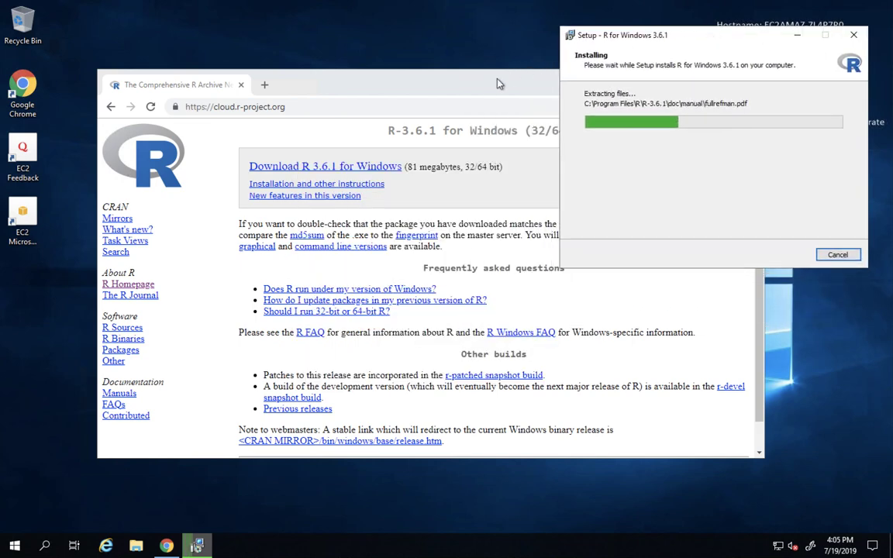
{"action": "left_click", "coordinate": [495, 119]}
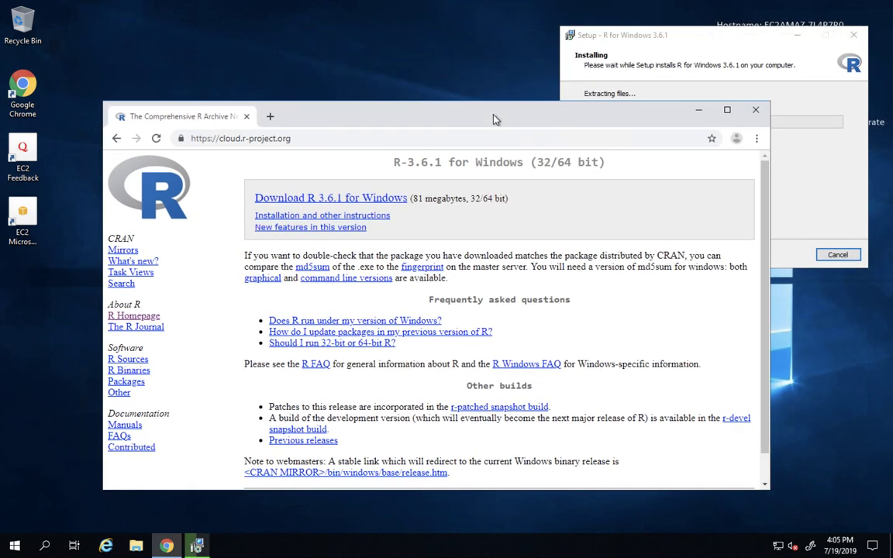
{"action": "left_click", "coordinate": [658, 38]}
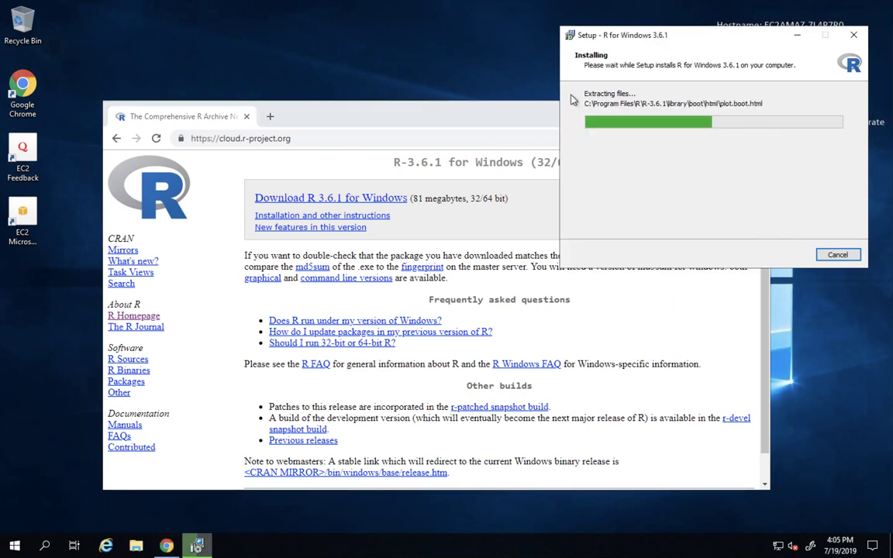
Step: Search the web for "download rstudio" in the browser
{"action": "left_click", "coordinate": [497, 137]}
{"action": "type", "text": "dow"}
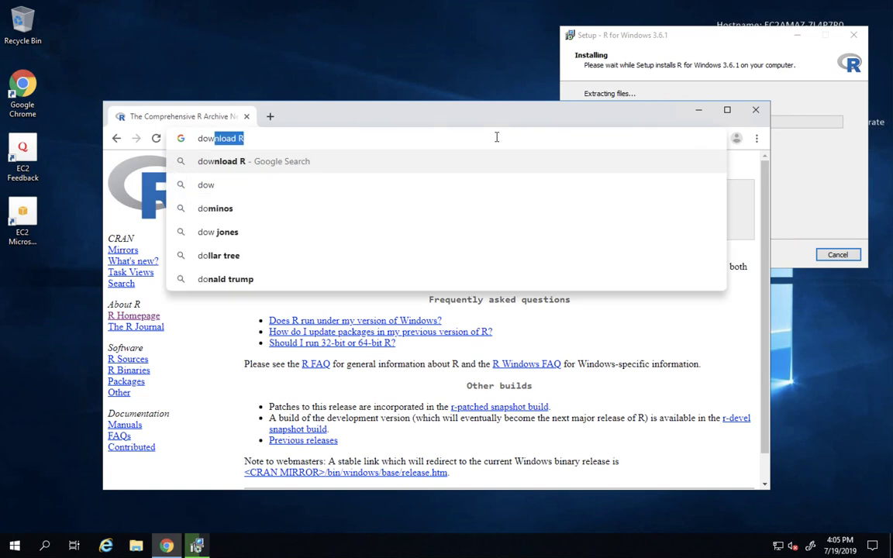
{"action": "type", "text": "nload rstudio"}
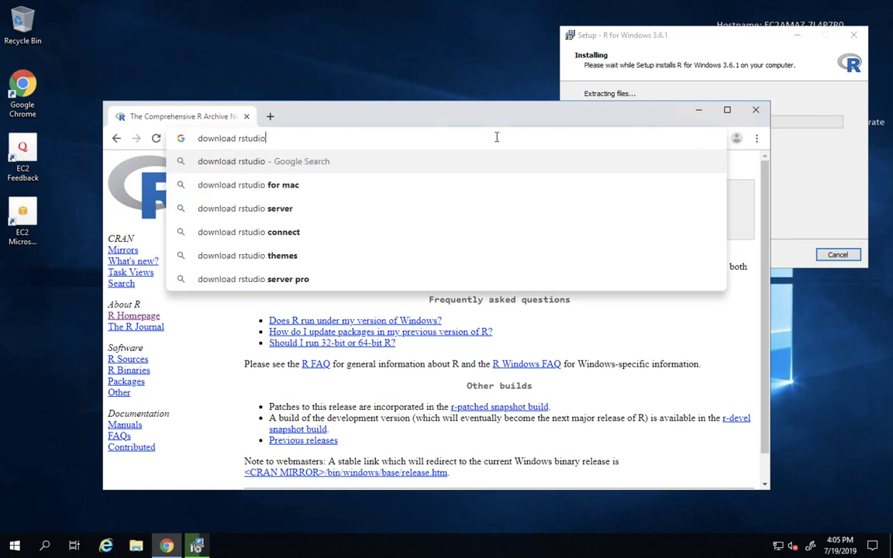
{"action": "key", "text": "Return"}
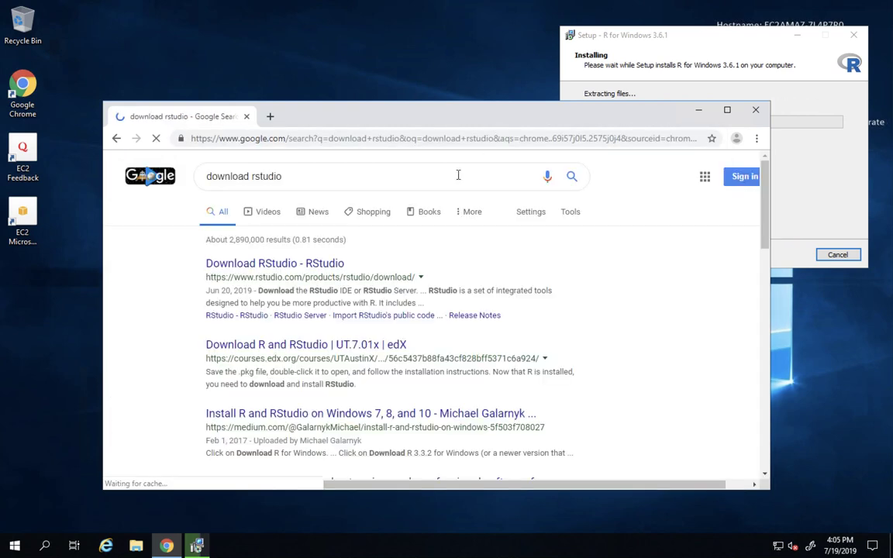
Step: From the official RStudio download page, download the free RStudio Desktop 1.2.1335 installer for Windows 7+ (64-bit)
{"action": "left_click", "coordinate": [303, 271]}
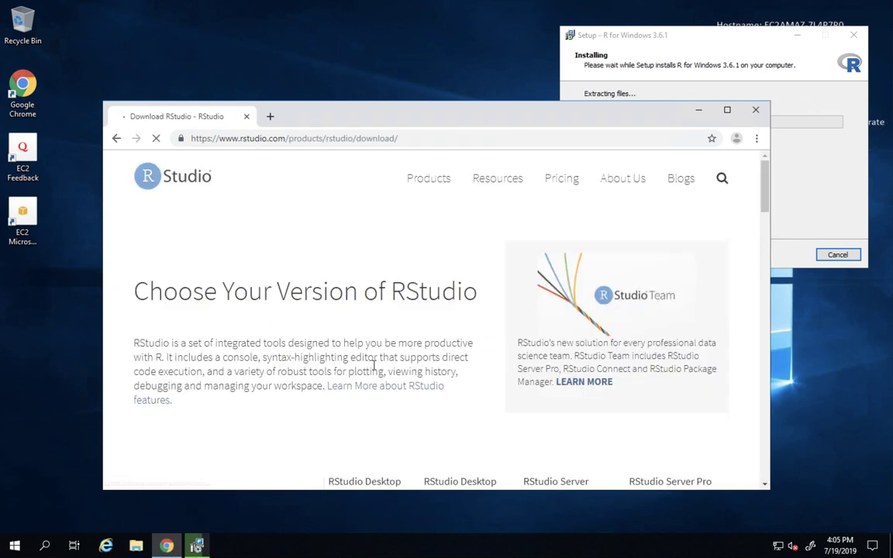
{"action": "scroll", "coordinate": [361, 383], "scroll_direction": "down", "scroll_amount": 3}
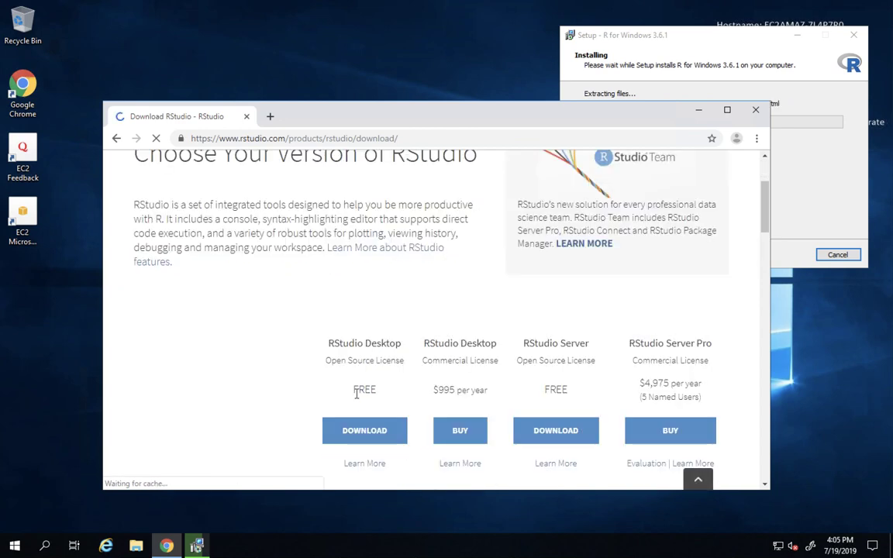
{"action": "scroll", "coordinate": [356, 397], "scroll_direction": "down", "scroll_amount": 1}
{"action": "scroll", "coordinate": [357, 398], "scroll_direction": "down", "scroll_amount": 1}
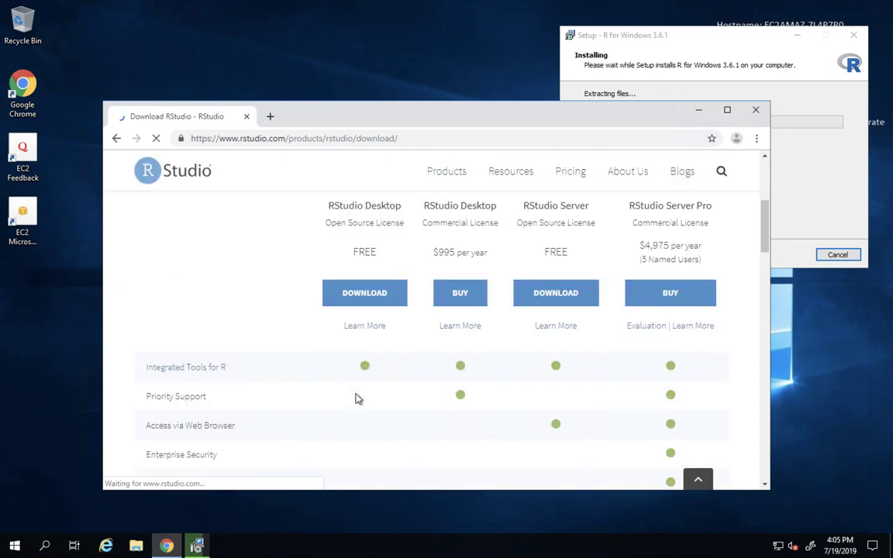
{"action": "left_click", "coordinate": [367, 299]}
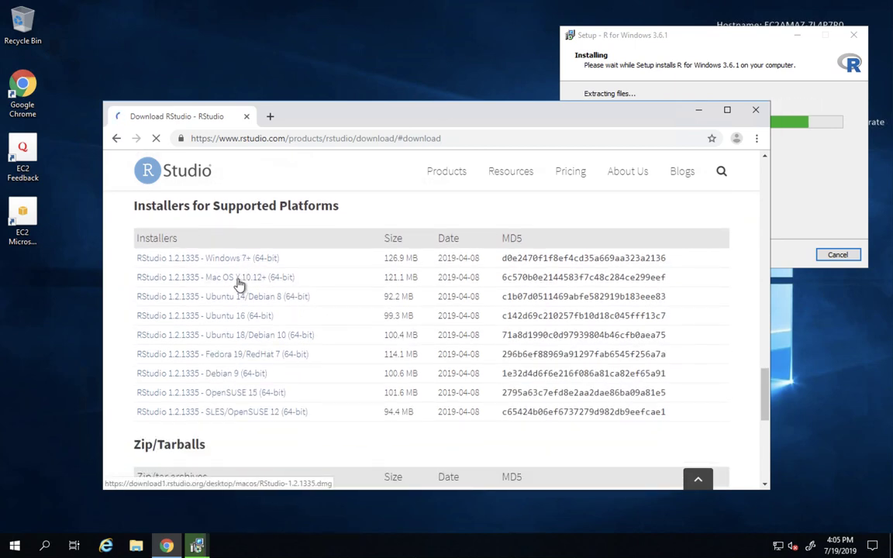
{"action": "left_click", "coordinate": [246, 261]}
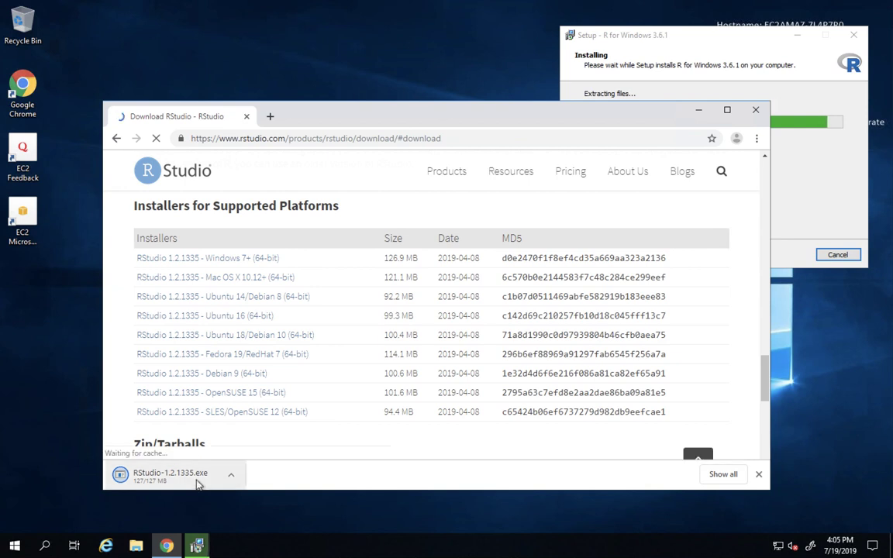
Step: Bring the R for Windows 3.6.1 setup window forward and finish the setup wizard
{"action": "left_click", "coordinate": [806, 186]}
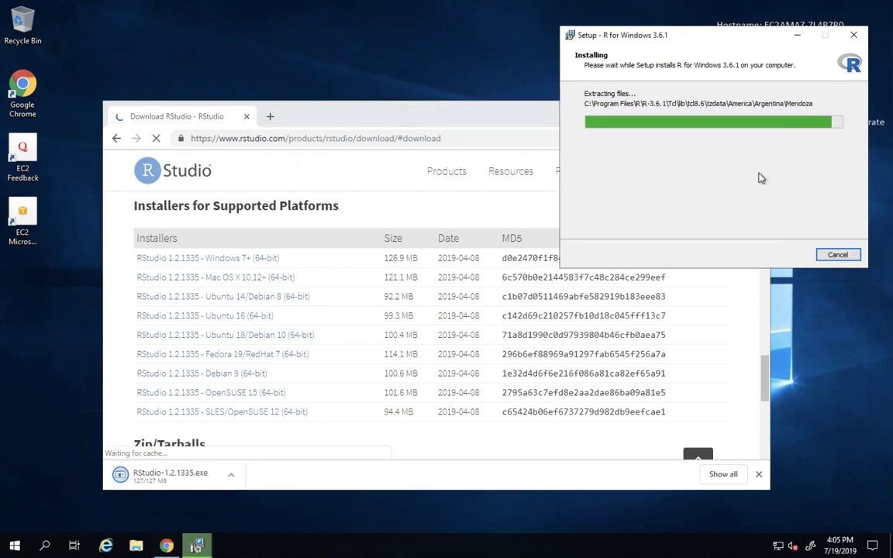
{"action": "left_click_drag", "start_coordinate": [751, 42], "coordinate": [686, 61]}
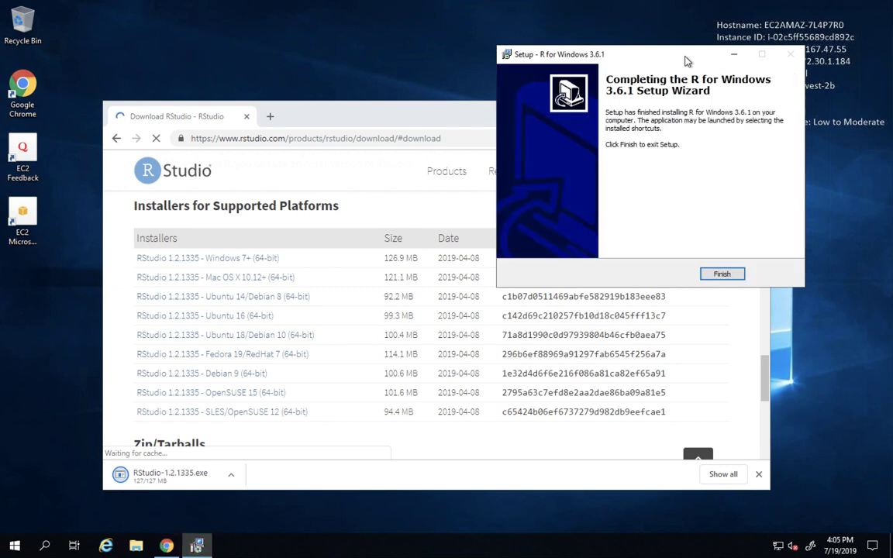
{"action": "left_click", "coordinate": [722, 274]}
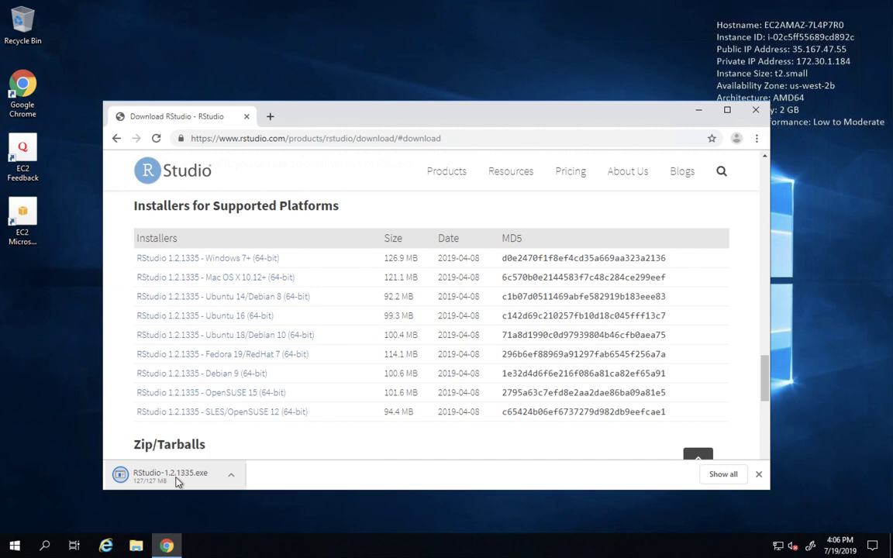
Step: Run RStudio-1.2.1335.exe and start installing RStudio into C:\Program Files\RStudio with the default settings
{"action": "left_click", "coordinate": [177, 482]}
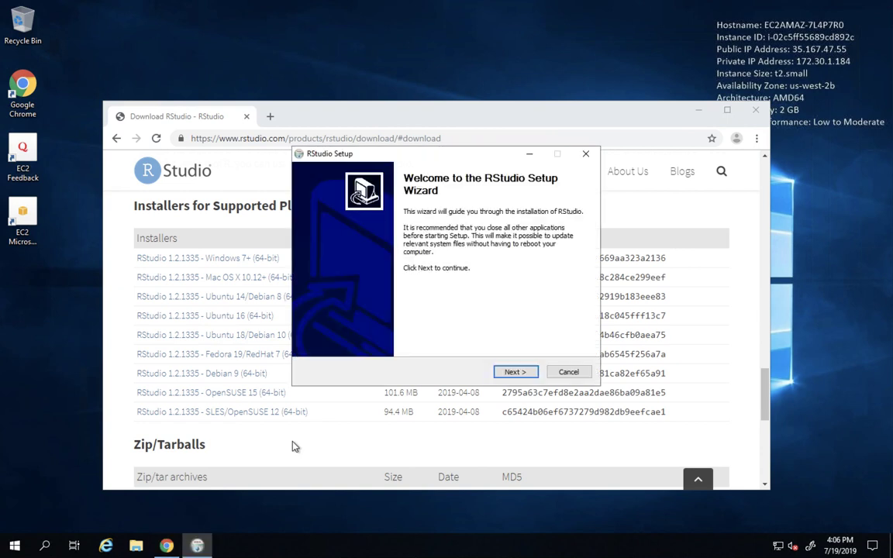
{"action": "left_click", "coordinate": [516, 373]}
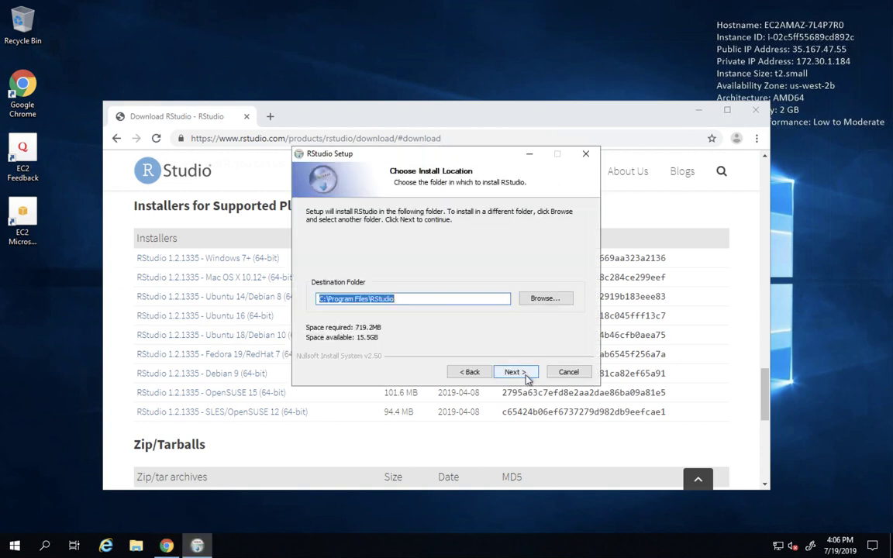
{"action": "left_click", "coordinate": [519, 374]}
{"action": "left_click", "coordinate": [525, 377]}
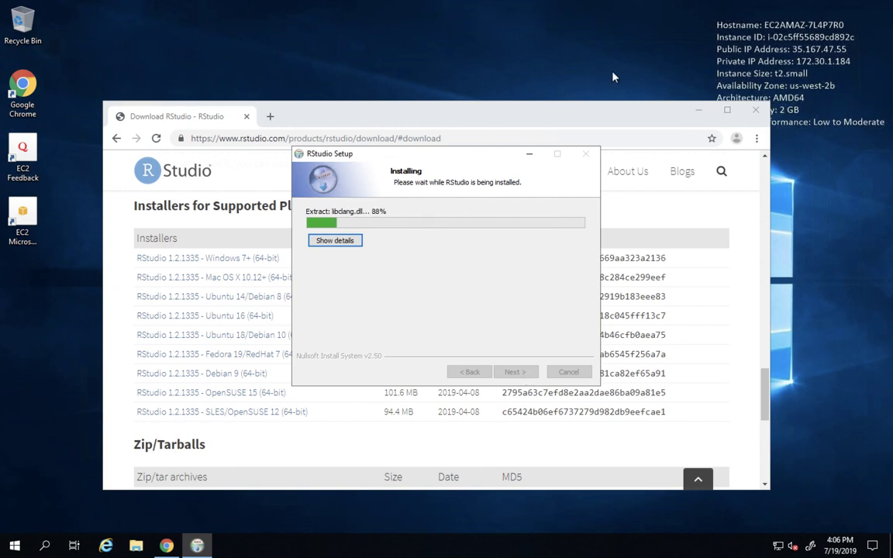
Step: Move the RStudio Setup window out of the way and open spark.apache.org in a new browser tab
{"action": "left_click_drag", "start_coordinate": [393, 156], "coordinate": [651, 72]}
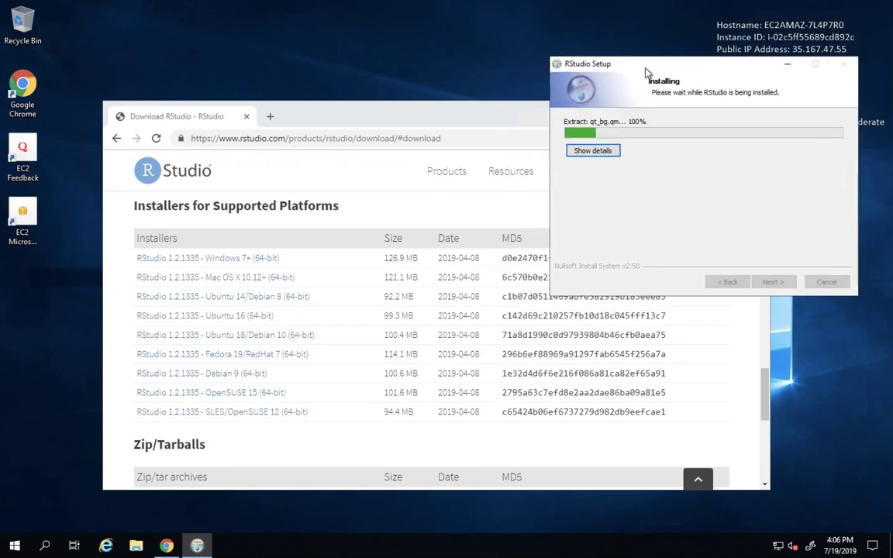
{"action": "left_click", "coordinate": [299, 121]}
{"action": "left_click", "coordinate": [270, 117]}
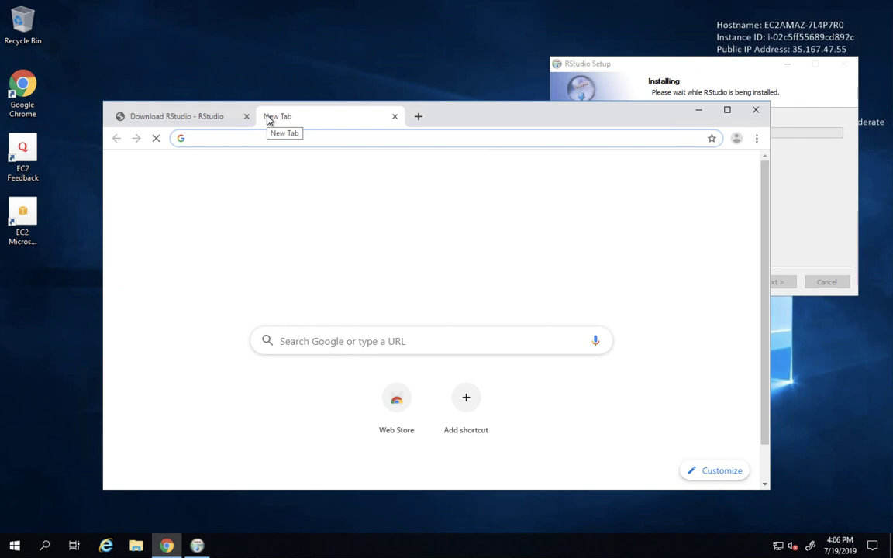
{"action": "type", "text": "spar"}
{"action": "type", "text": "k"}
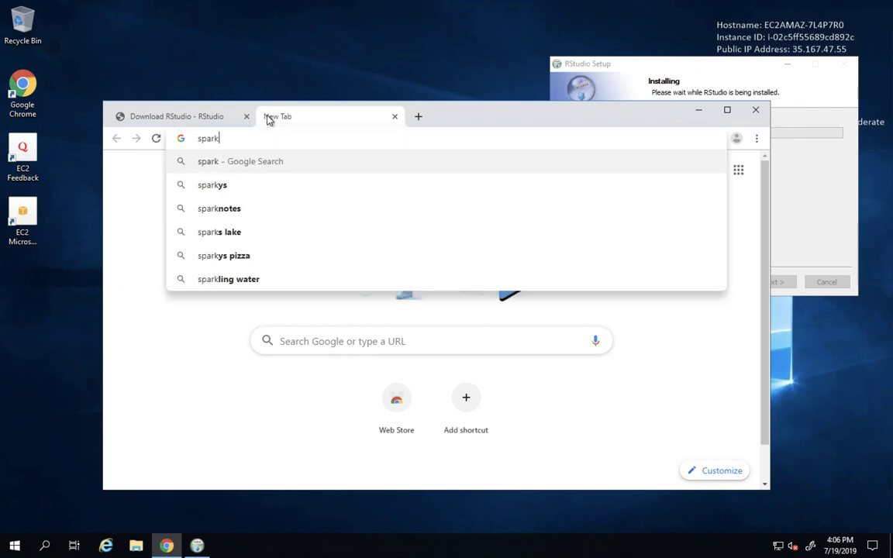
{"action": "type", "text": ".apache.org"}
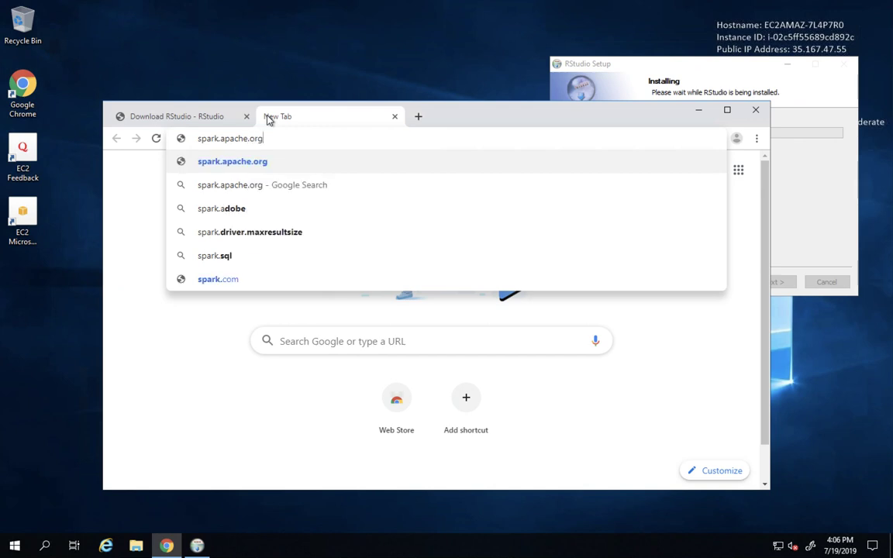
{"action": "key", "text": "Return"}
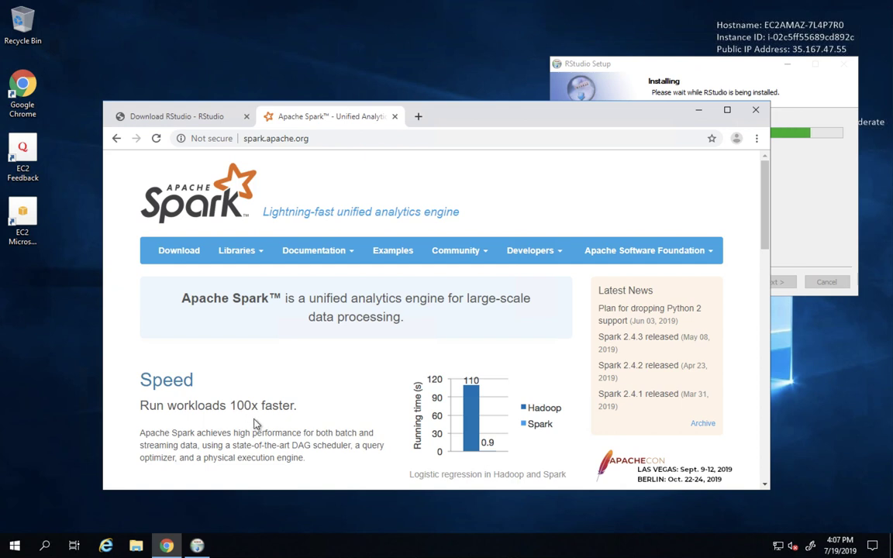
{"action": "left_click", "coordinate": [341, 251]}
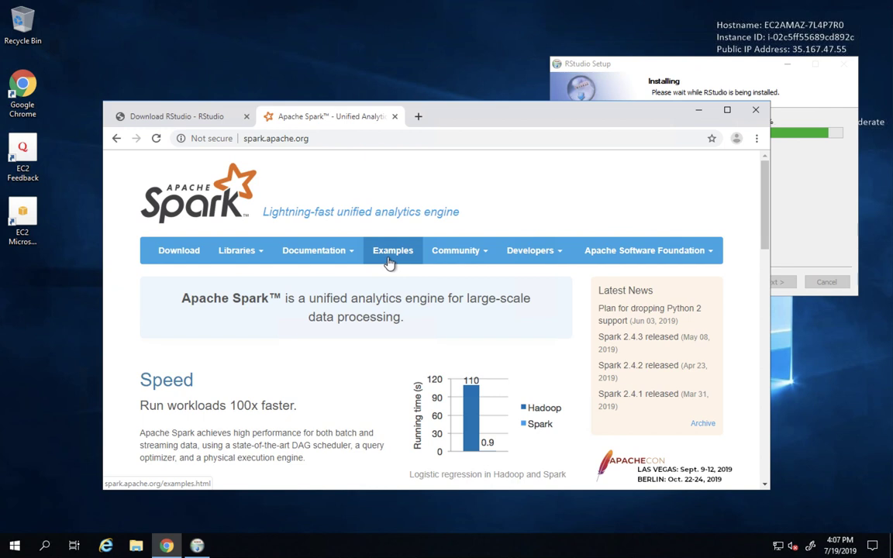
Step: Open spark.rstudio.com in another new browser tab
{"action": "left_click", "coordinate": [419, 117]}
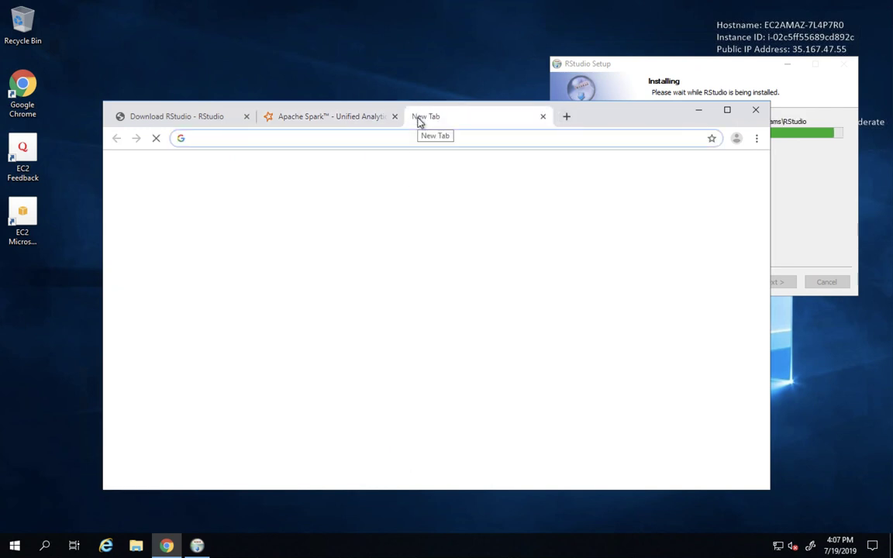
{"action": "type", "text": "spark."}
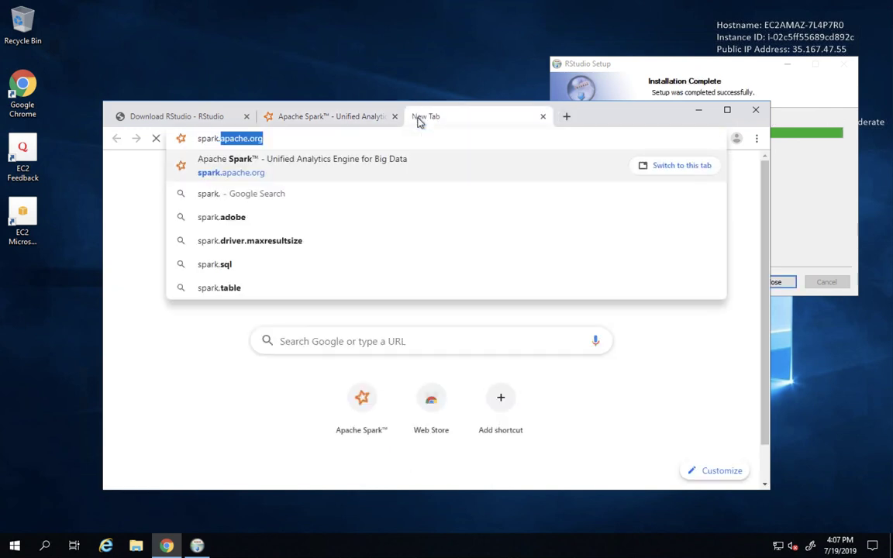
{"action": "type", "text": "rstudio.com"}
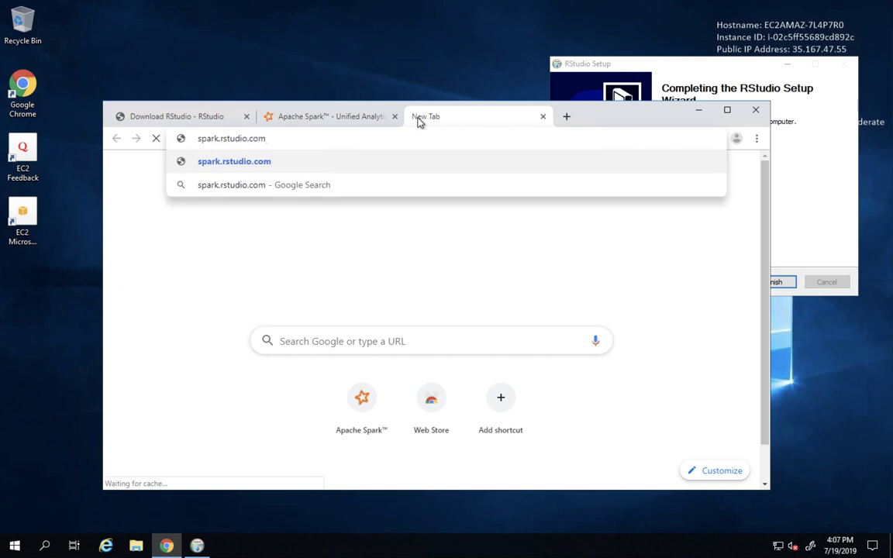
{"action": "key", "text": "Return"}
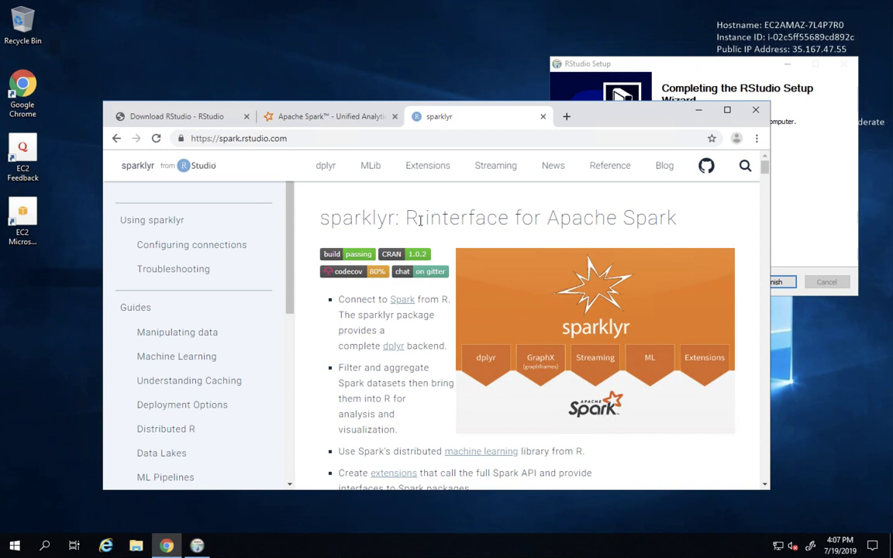
Step: Bring the RStudio Setup window forward and finish the wizard
{"action": "left_click", "coordinate": [678, 66]}
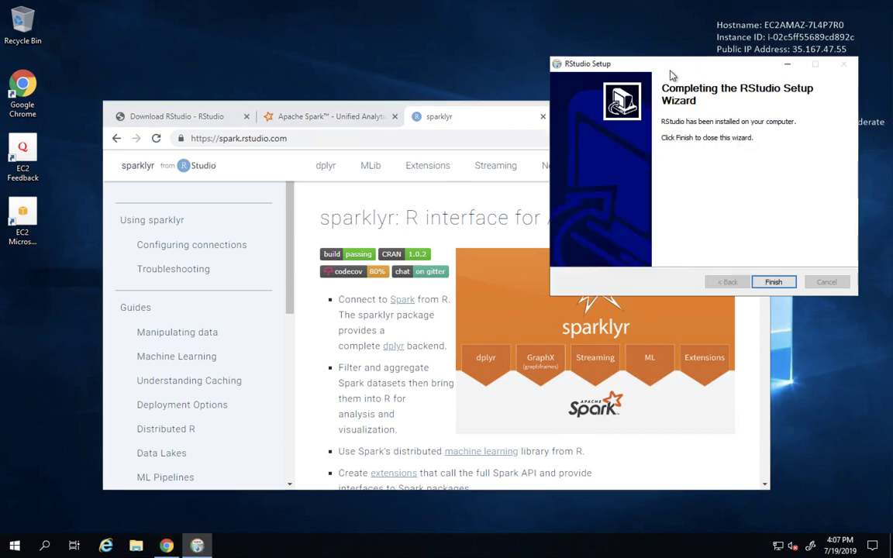
{"action": "left_click", "coordinate": [776, 285]}
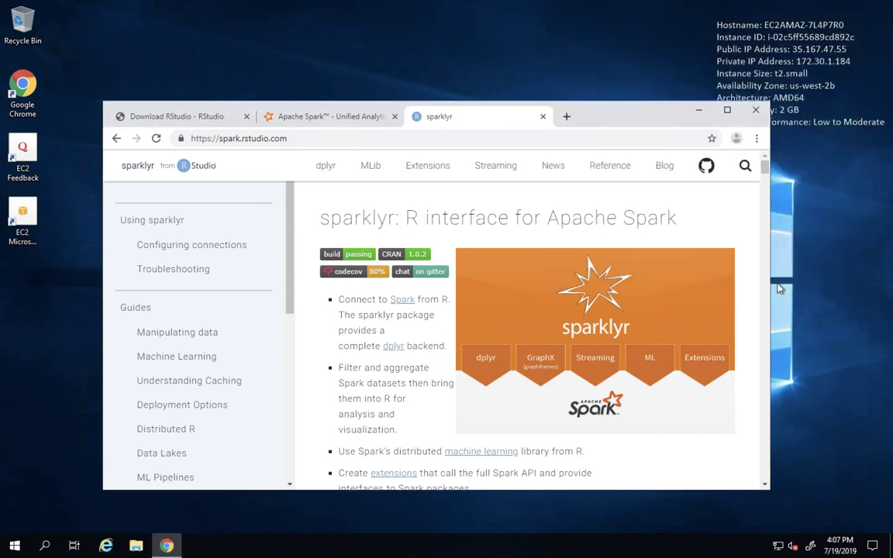
Step: Find and launch RStudio on the Windows machine, and pin it to the taskbar
{"action": "left_click", "coordinate": [12, 548]}
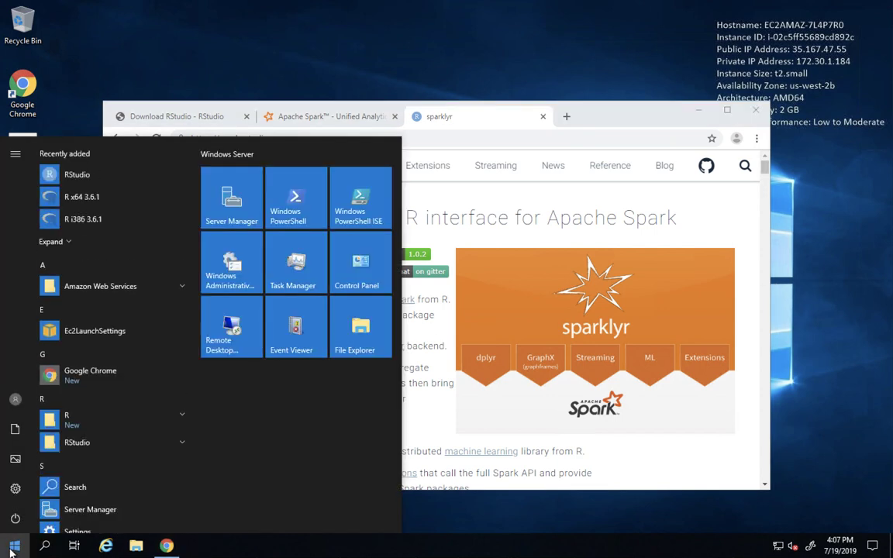
{"action": "type", "text": "rstud"}
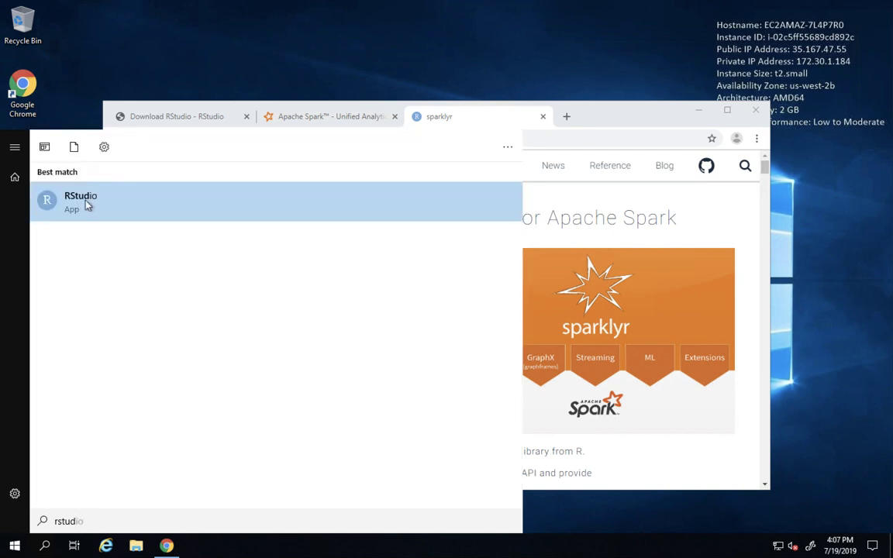
{"action": "left_click", "coordinate": [85, 204]}
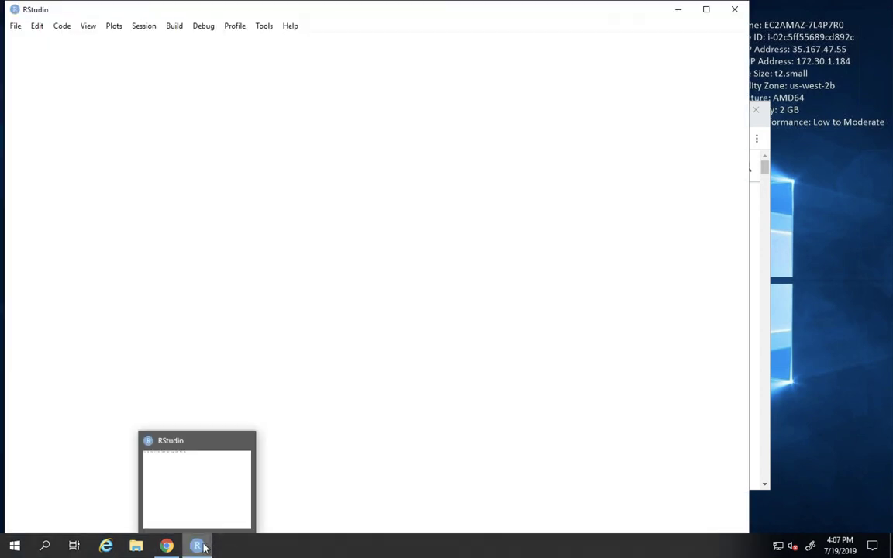
{"action": "right_click", "coordinate": [200, 546]}
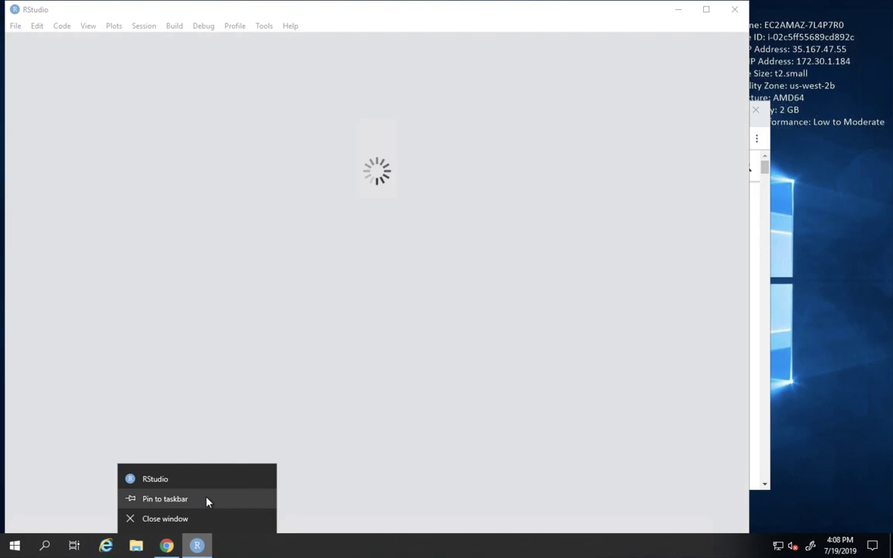
{"action": "left_click", "coordinate": [206, 499]}
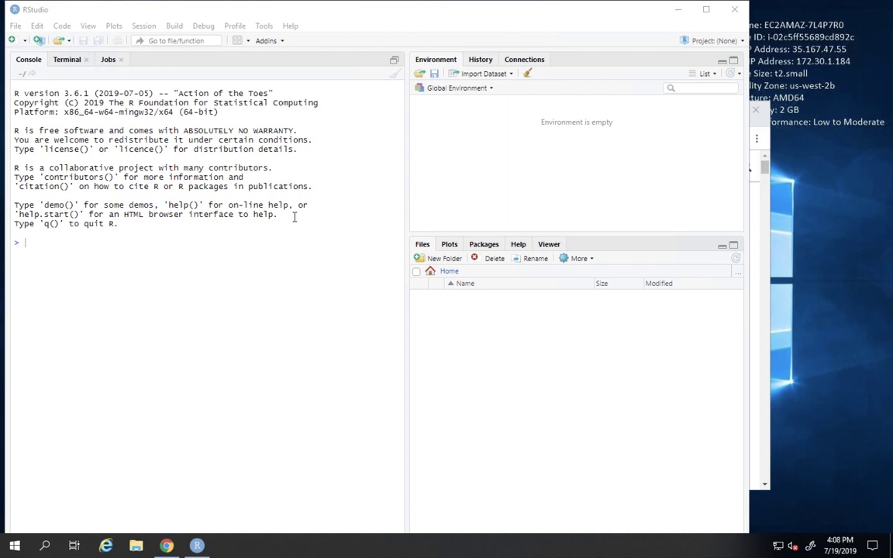
Step: Switch to the browser and copy the package name "sparklyr" from the heading of the sparklyr site
{"action": "left_click", "coordinate": [767, 117]}
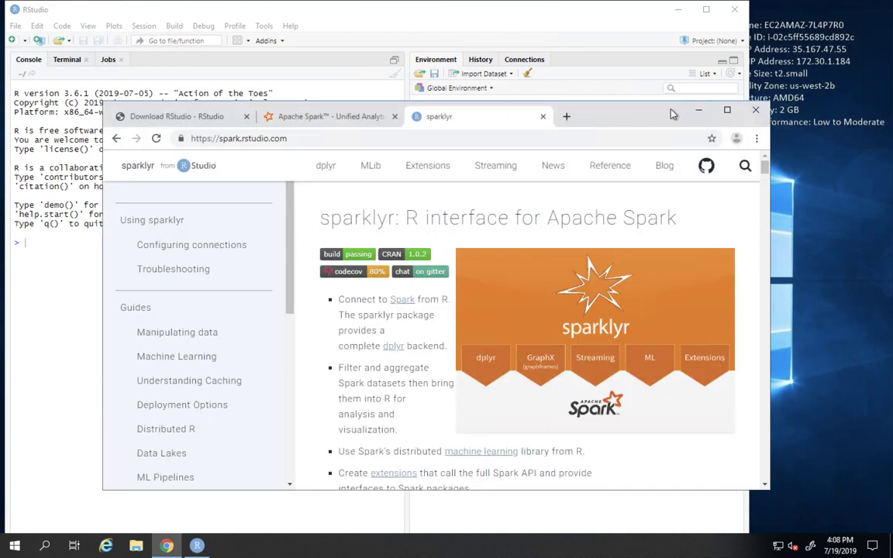
{"action": "left_click_drag", "start_coordinate": [649, 99], "coordinate": [707, 105]}
{"action": "double_click", "coordinate": [399, 208]}
{"action": "key", "text": "ctrl+c"}
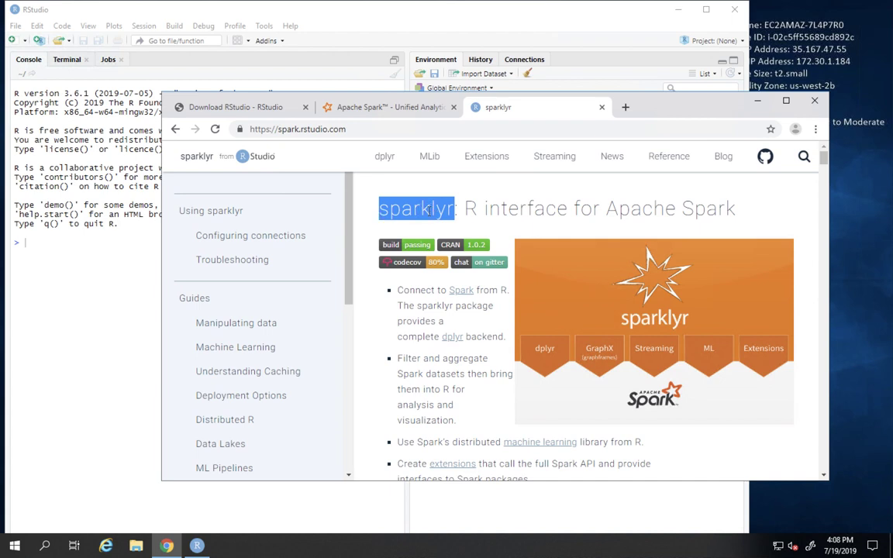
Step: In RStudio, install the sparklyr package from the CRAN repository into the default library with its dependencies
{"action": "key", "text": "alt+Tab"}
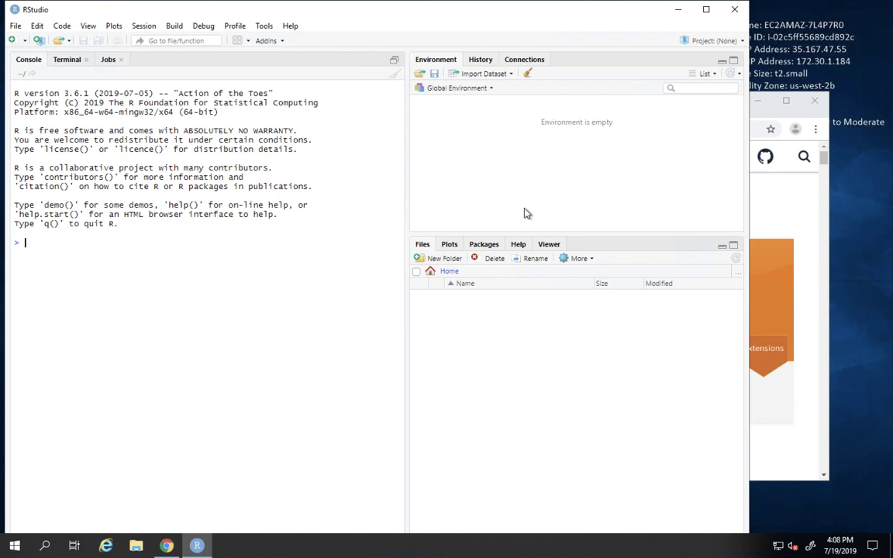
{"action": "left_click", "coordinate": [485, 245]}
{"action": "left_click", "coordinate": [432, 259]}
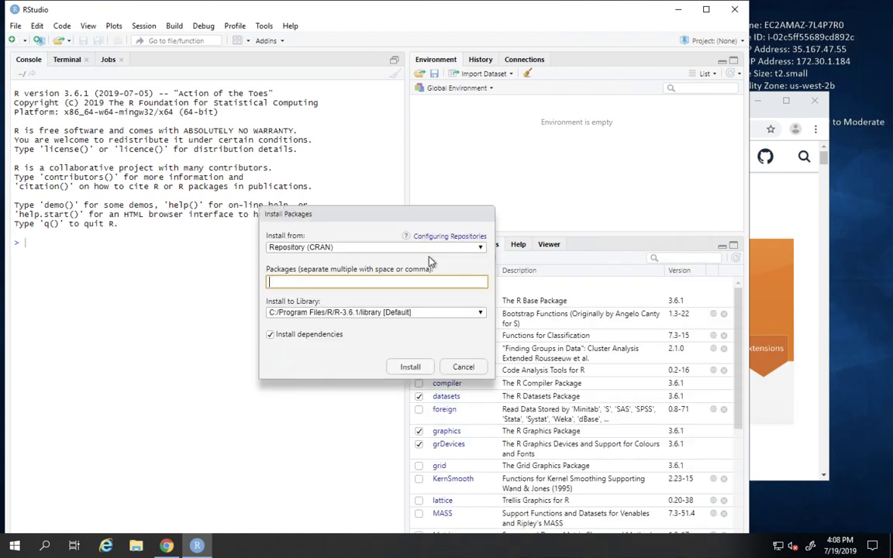
{"action": "key", "text": "ctrl+v"}
{"action": "left_click", "coordinate": [411, 368]}
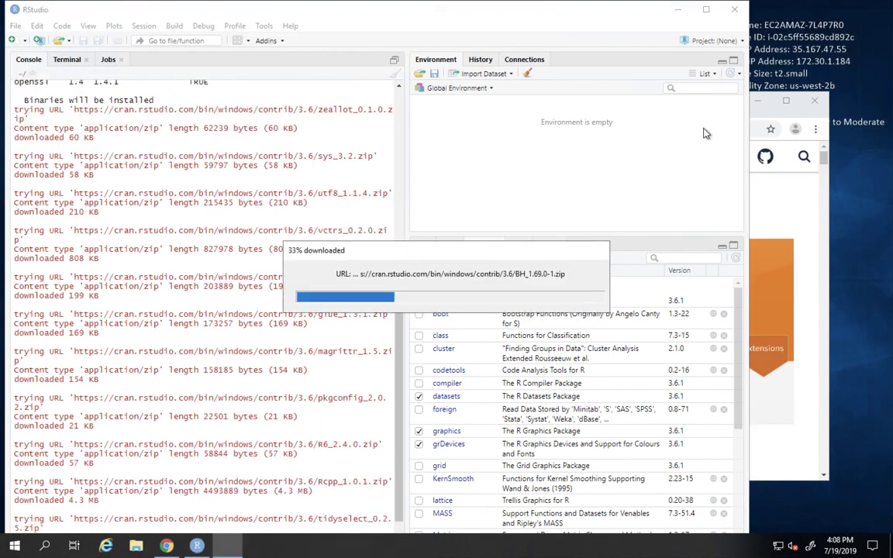
Step: Bring the browser forward to view the sparklyr overview page while the packages download
{"action": "left_click", "coordinate": [784, 140]}
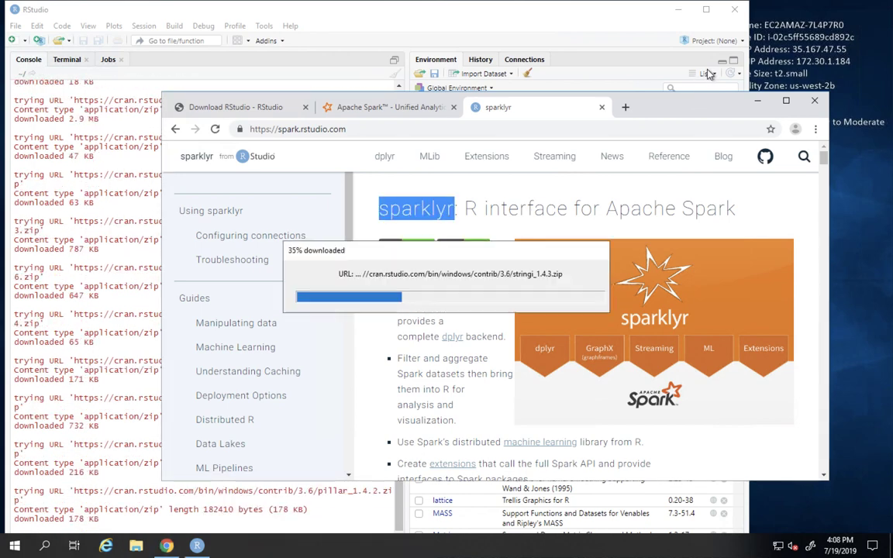
{"action": "left_click", "coordinate": [490, 257]}
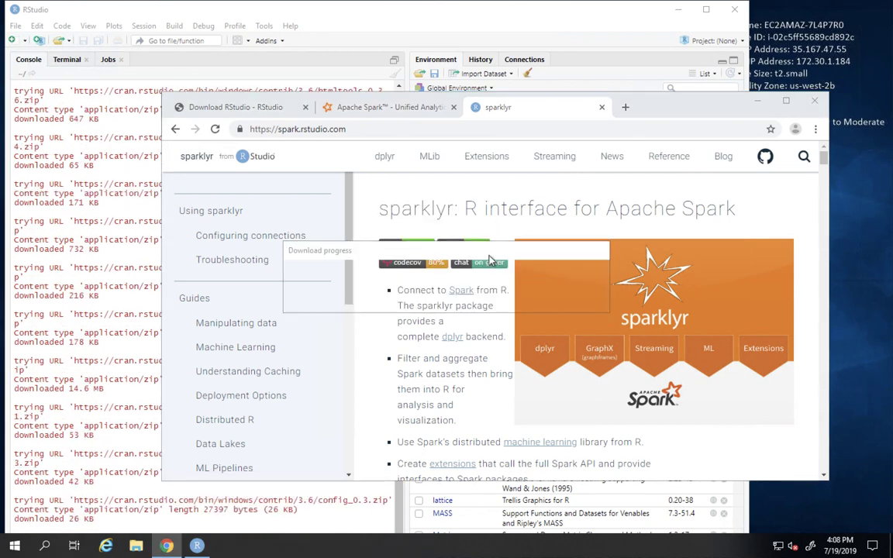
{"action": "left_click_drag", "start_coordinate": [192, 263], "coordinate": [405, 321]}
{"action": "left_click", "coordinate": [405, 321]}
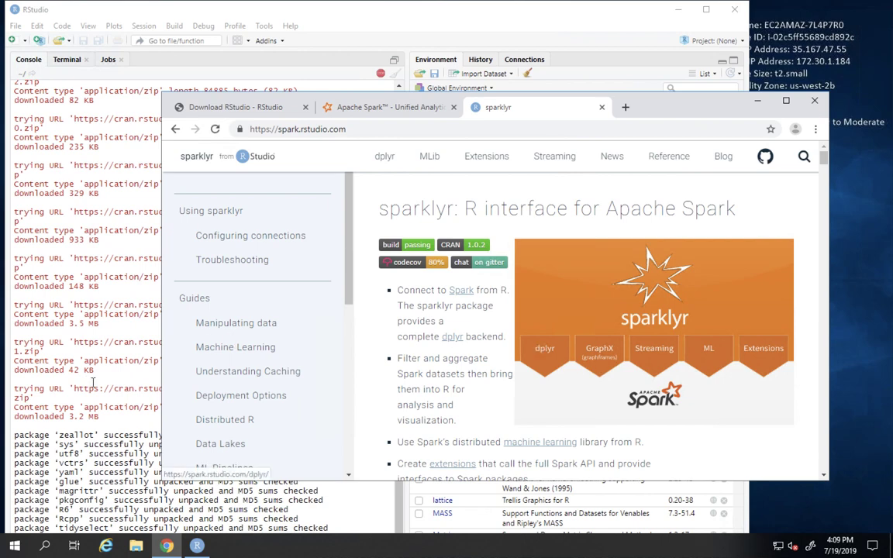
Step: Switch back to RStudio and maximize its window
{"action": "left_click", "coordinate": [147, 463]}
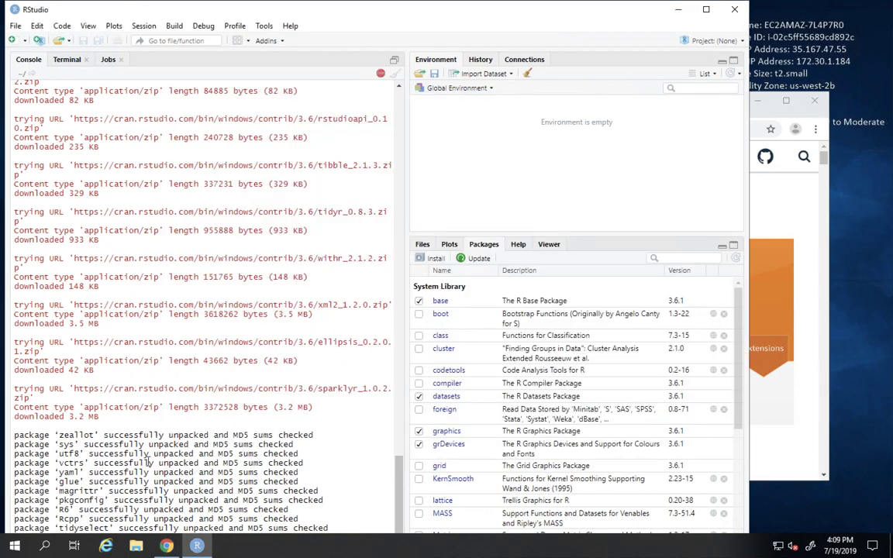
{"action": "left_click", "coordinate": [706, 9]}
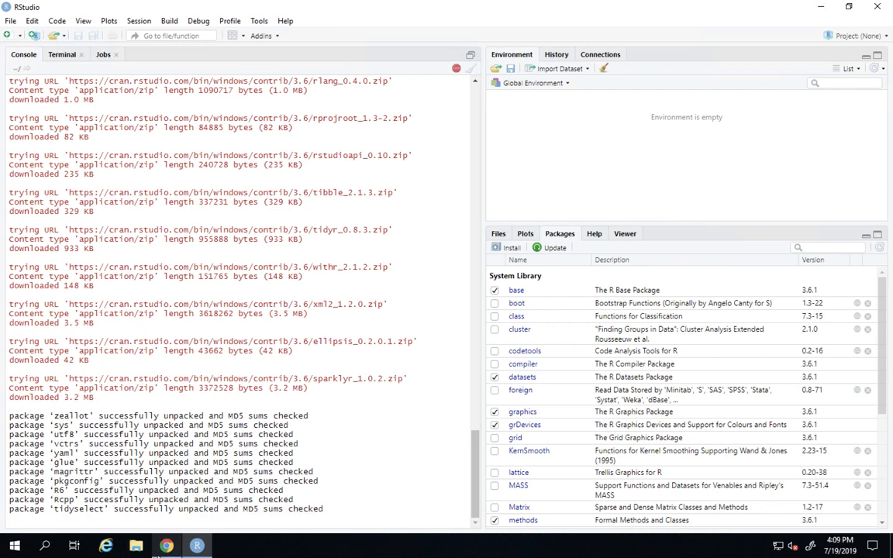
Step: In the browser, open the sparklyr site's dplyr page and review its overview of manipulating data and the page address
{"action": "mouse_move", "coordinate": [158, 553]}
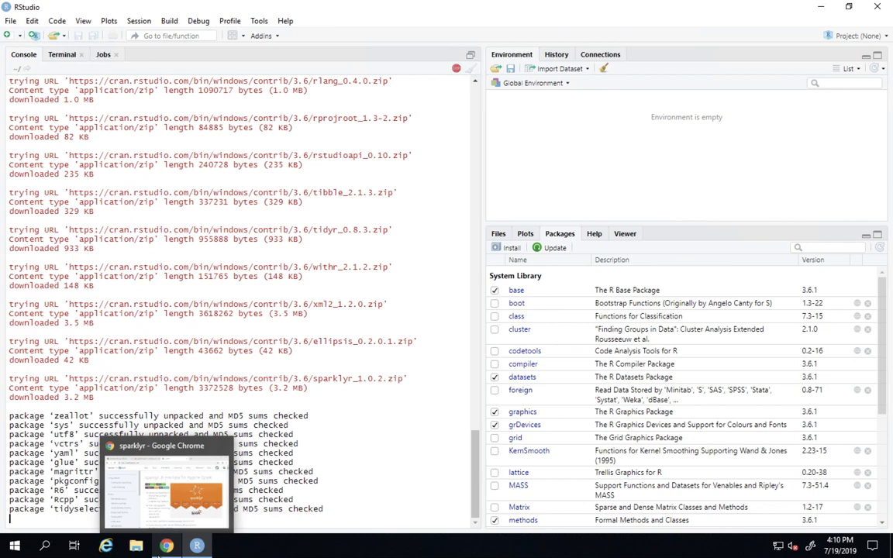
{"action": "left_click", "coordinate": [166, 547]}
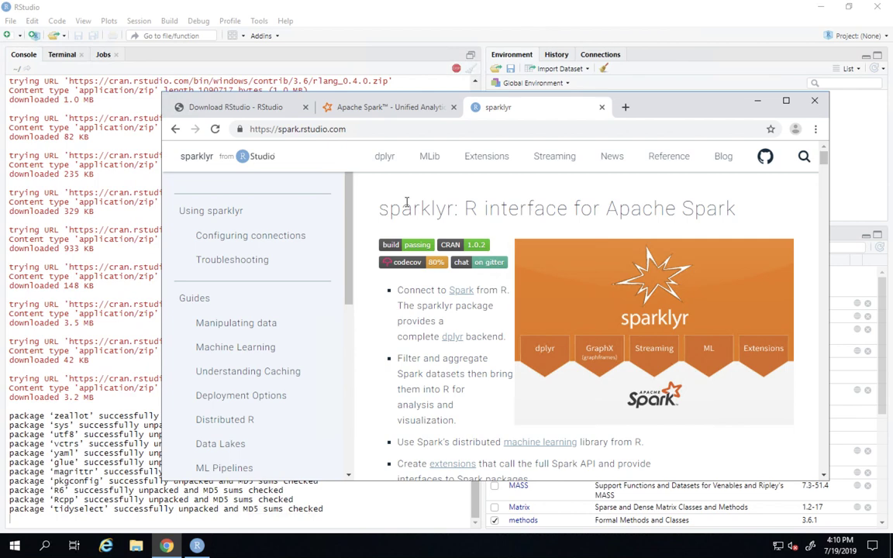
{"action": "left_click", "coordinate": [385, 159]}
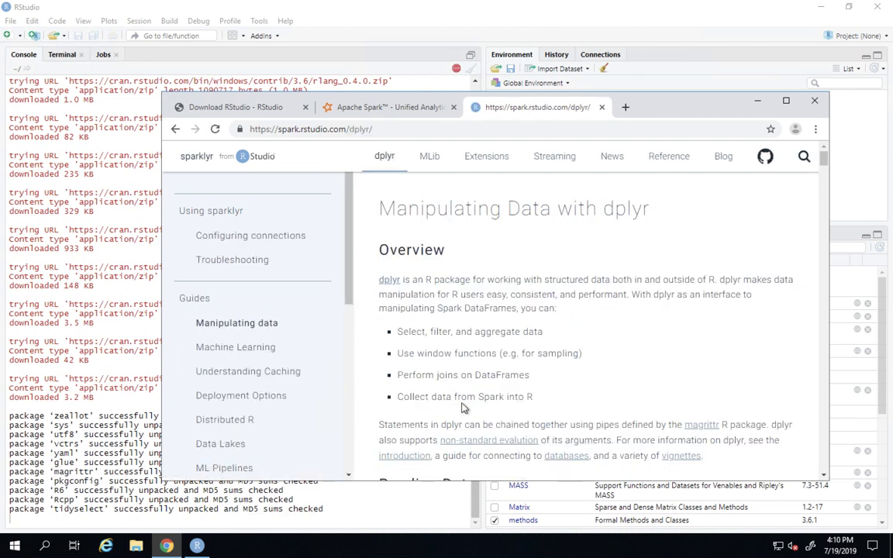
{"action": "scroll", "coordinate": [463, 403], "scroll_direction": "down", "scroll_amount": 2}
{"action": "scroll", "coordinate": [463, 403], "scroll_direction": "down", "scroll_amount": 3}
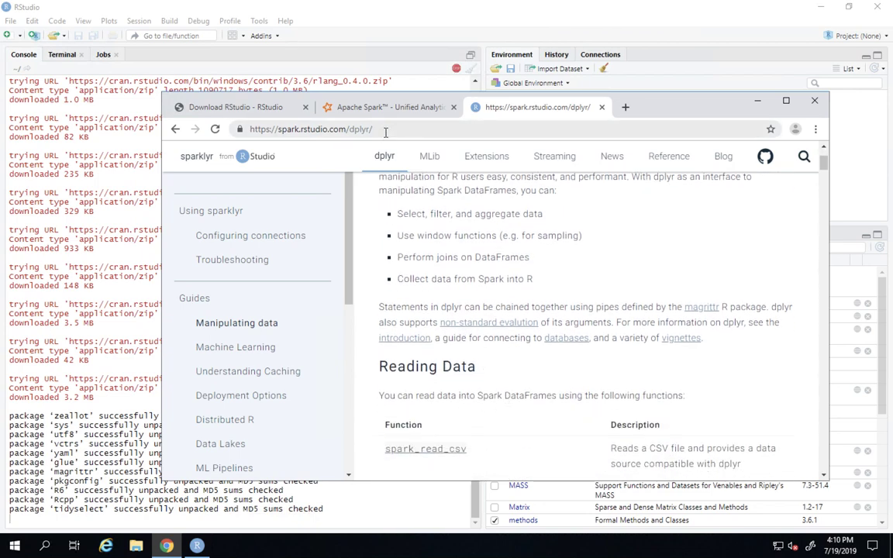
{"action": "double_click", "coordinate": [355, 131]}
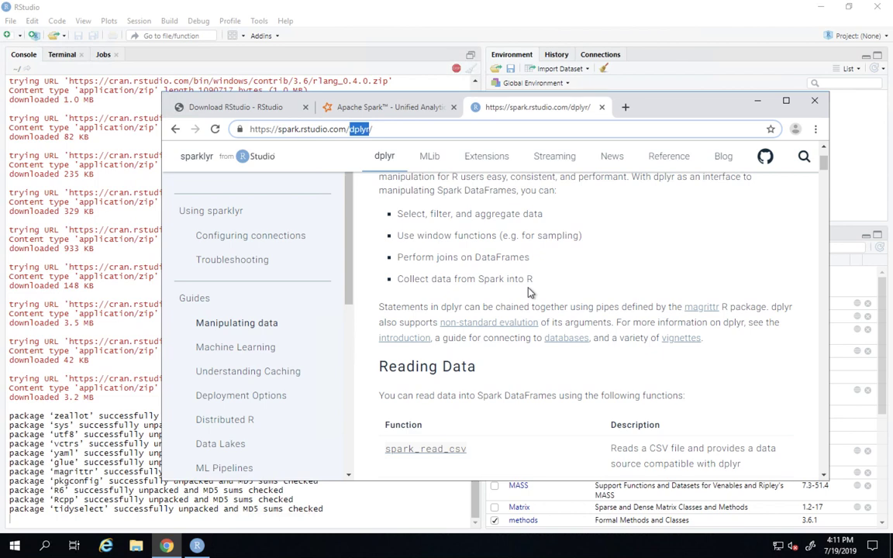
Step: Return to RStudio and load the sparklyr package by running library(sparklyr) in the console
{"action": "left_click", "coordinate": [195, 550]}
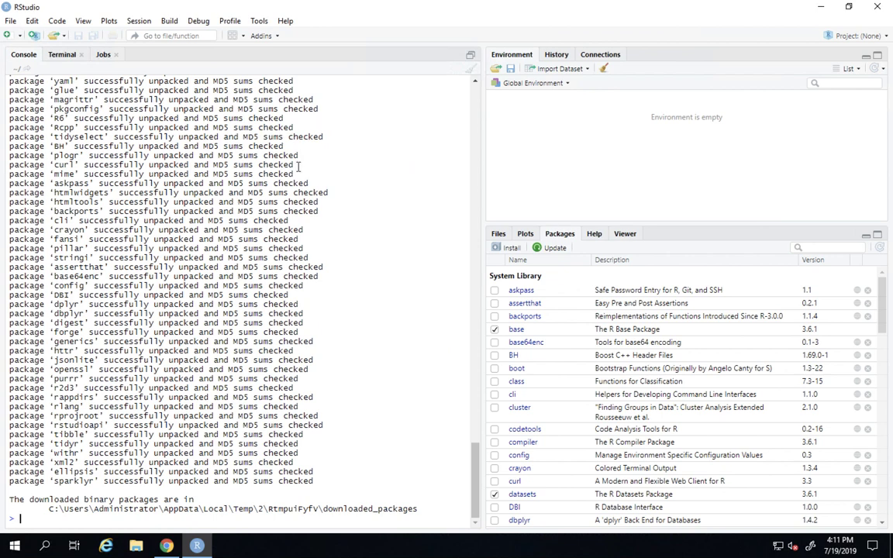
{"action": "type", "text": "library(sparklyr"}
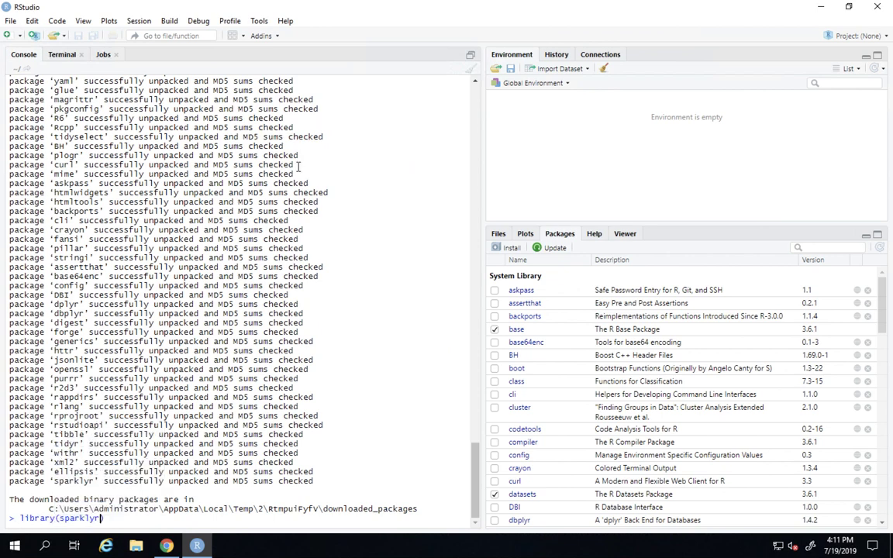
{"action": "key", "text": "Return"}
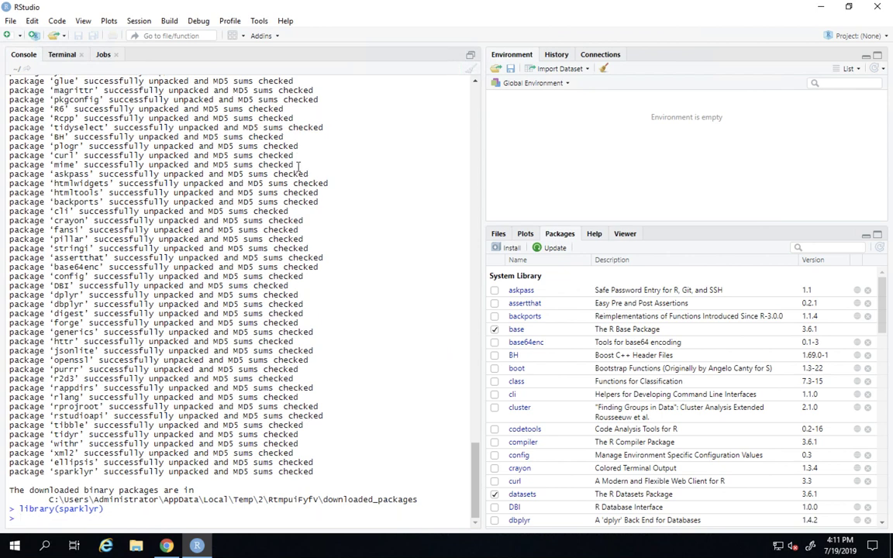
Step: Install Spark locally by running spark_install() in the console
{"action": "type", "text": "i"}
{"action": "key", "text": "BackSpace"}
{"action": "type", "text": "spark_in"}
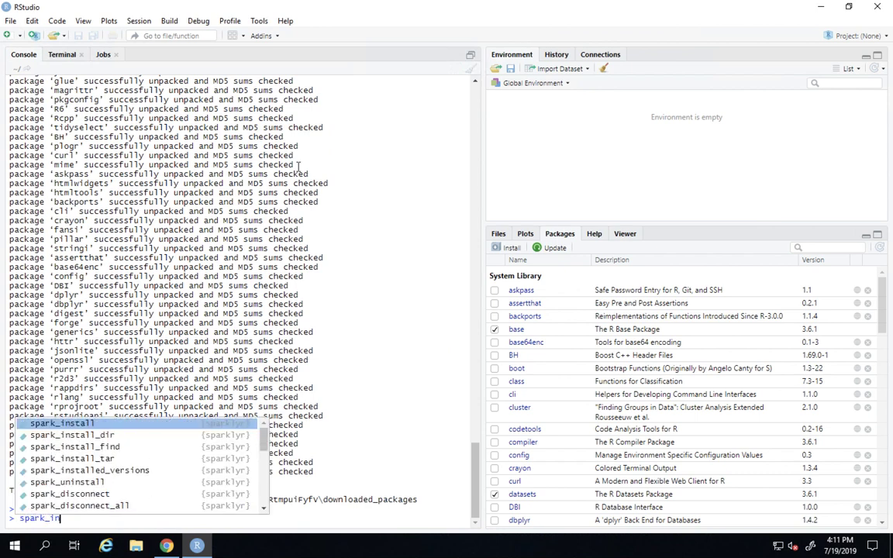
{"action": "key", "text": "Tab"}
{"action": "key", "text": "Return"}
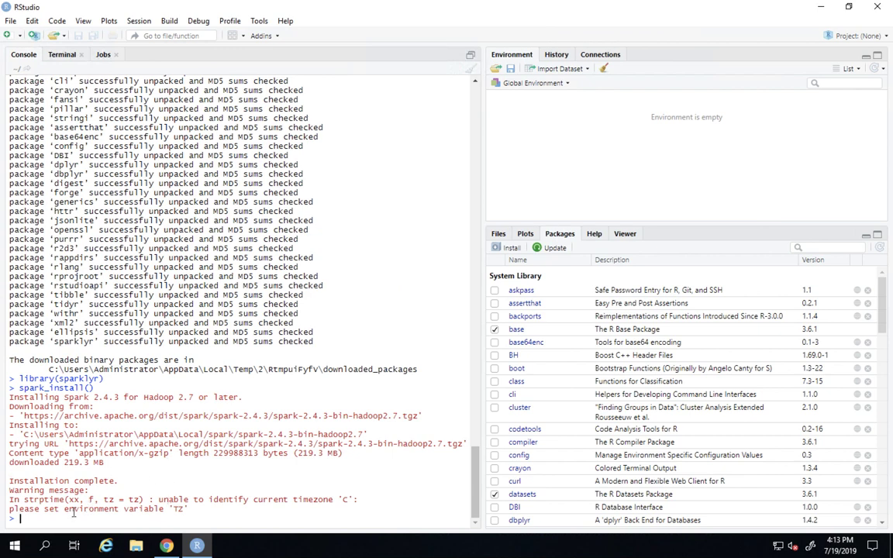
Step: Check the timezone warning from the Spark installation, then run Sys.setenv(TC = "GMT") in the console
{"action": "left_click_drag", "start_coordinate": [199, 502], "coordinate": [11, 490]}
{"action": "left_click", "coordinate": [11, 490]}
{"action": "left_click_drag", "start_coordinate": [206, 509], "coordinate": [28, 491]}
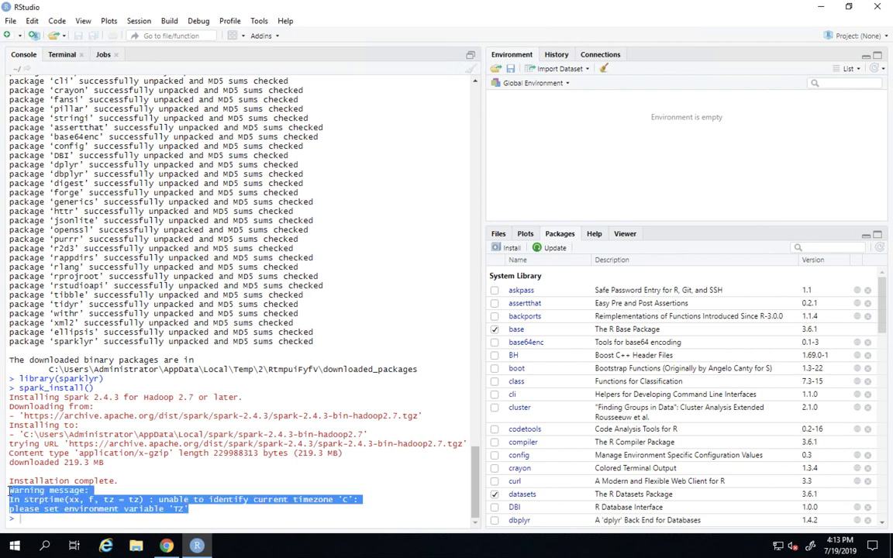
{"action": "left_click", "coordinate": [45, 518]}
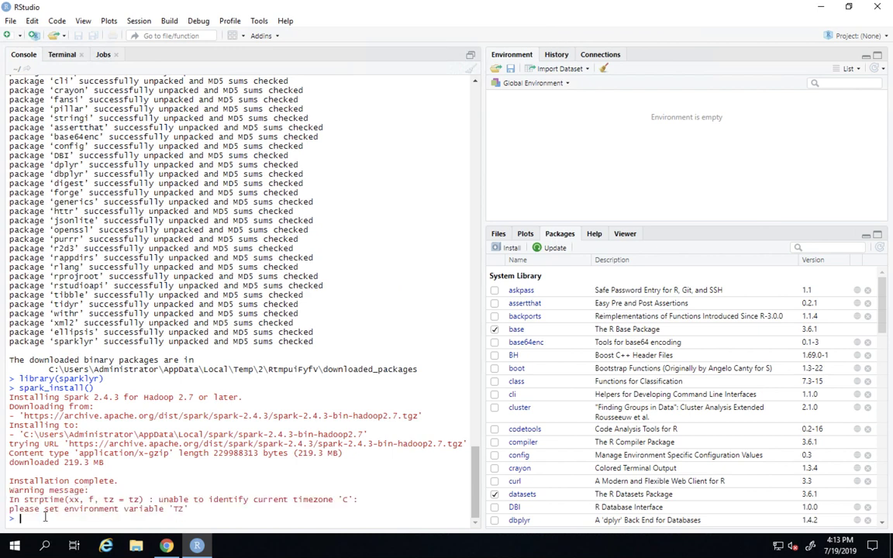
{"action": "type", "text": "Sys."}
{"action": "key", "text": "BackSpace"}
{"action": "type", "text": "et"}
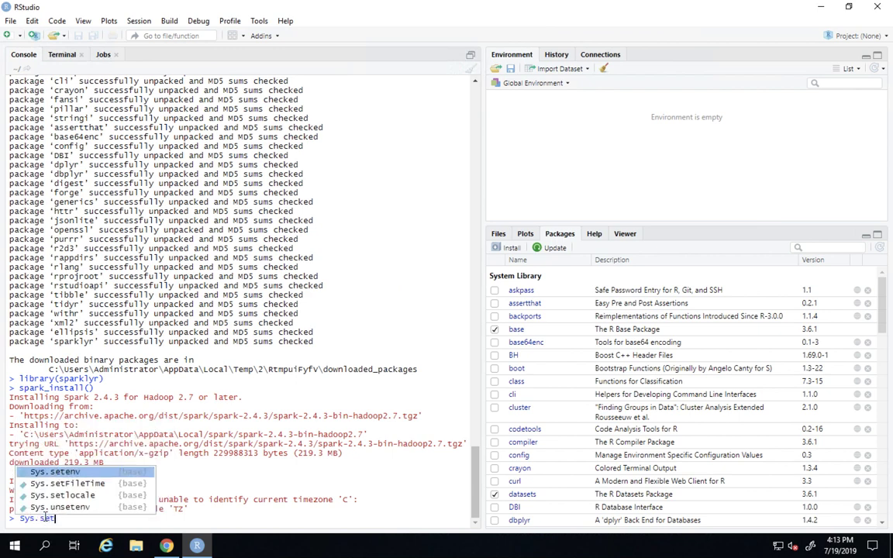
{"action": "key", "text": "Tab"}
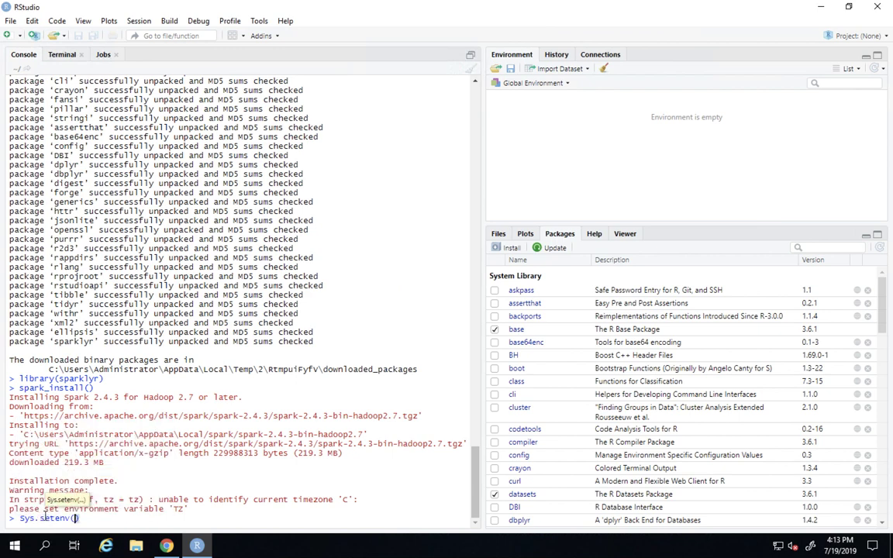
{"action": "type", "text": "TC = \"GMT"}
{"action": "key", "text": "Return"}
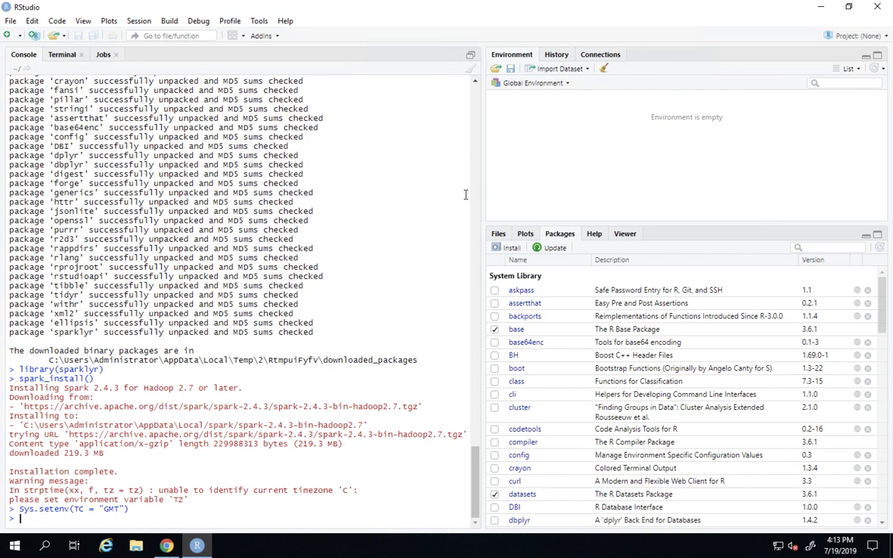
Step: Try to connect to a local Spark instance by running sc <- spark_connect(master = "local")
{"action": "type", "text": "sc <- sp"}
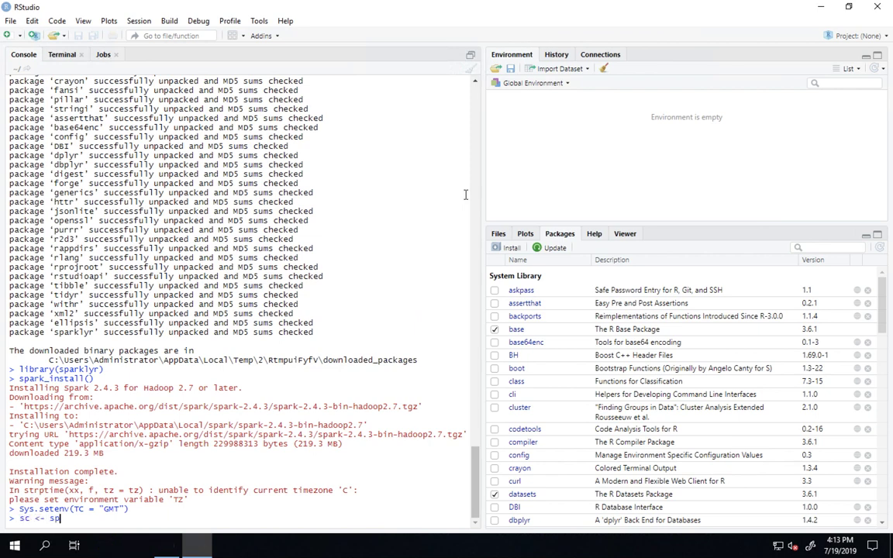
{"action": "type", "text": "ark_conn"}
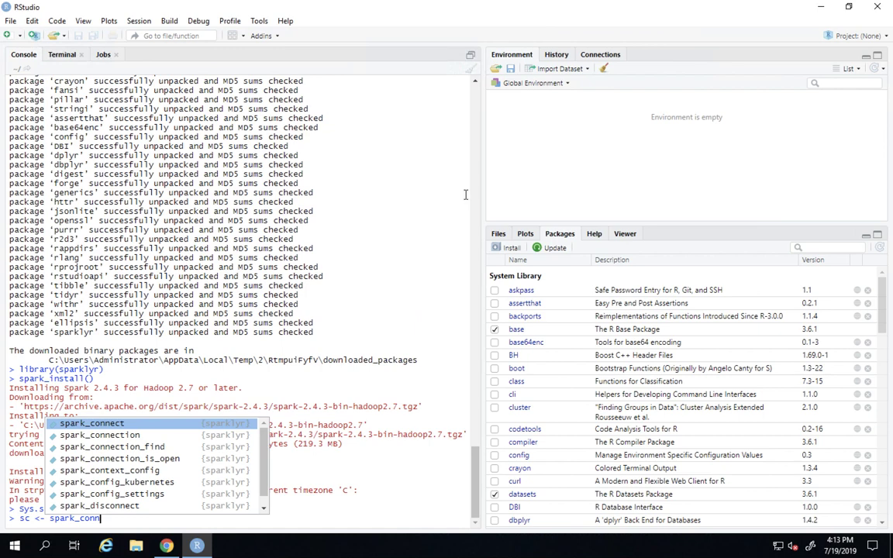
{"action": "key", "text": "Tab"}
{"action": "type", "text": "master = \""}
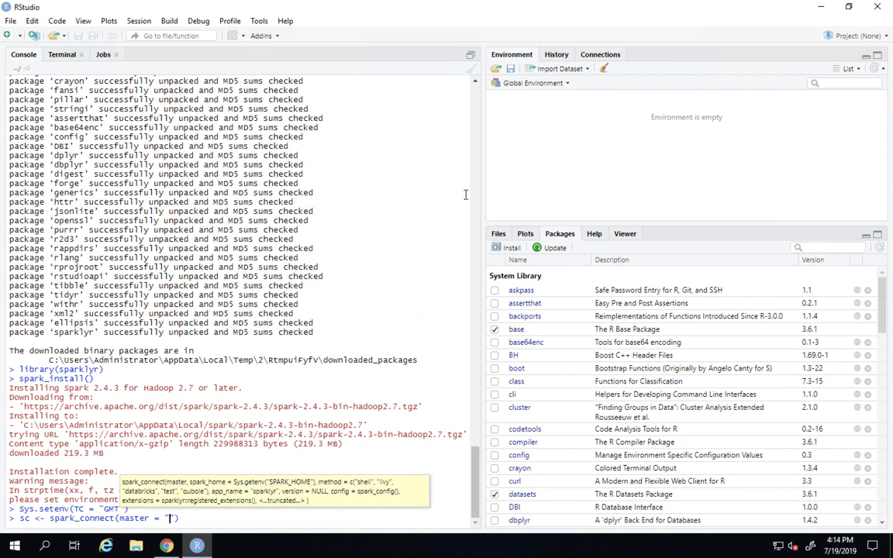
{"action": "type", "text": "local"}
{"action": "key", "text": "Return"}
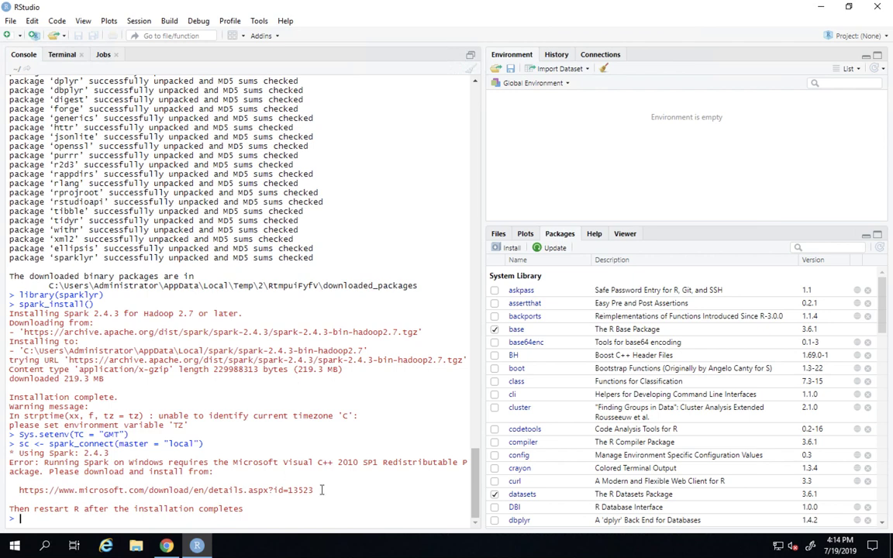
Step: Copy the Microsoft download link from the console error and open it in a new browser tab
{"action": "left_click_drag", "start_coordinate": [314, 491], "coordinate": [19, 491]}
{"action": "key", "text": "ctrl+c"}
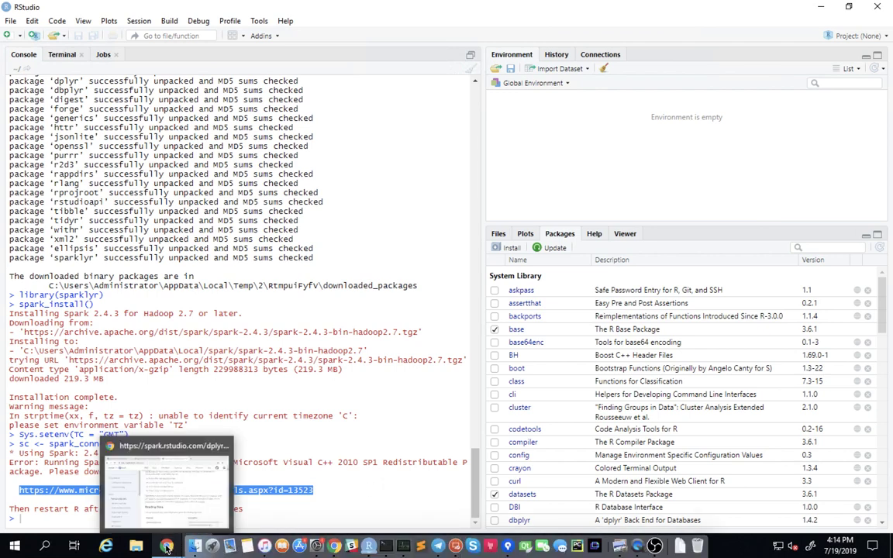
{"action": "left_click", "coordinate": [166, 546]}
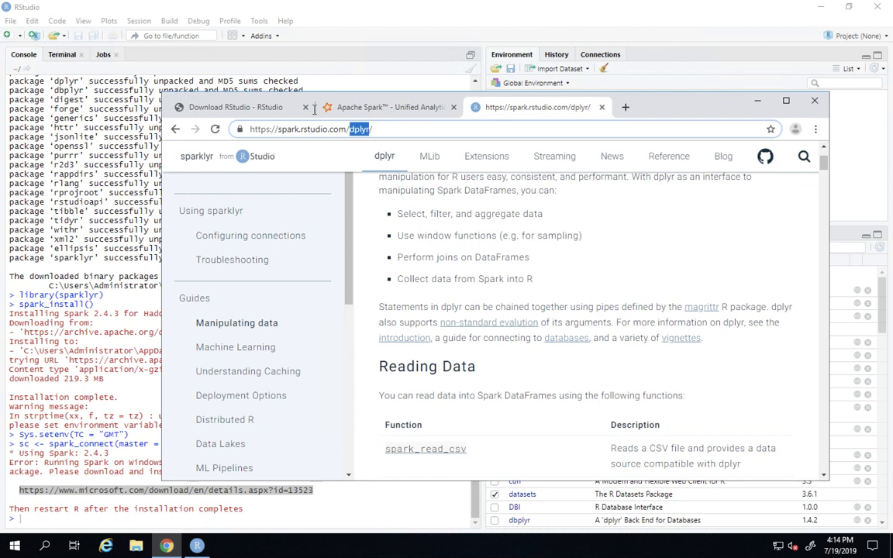
{"action": "left_click", "coordinate": [627, 109]}
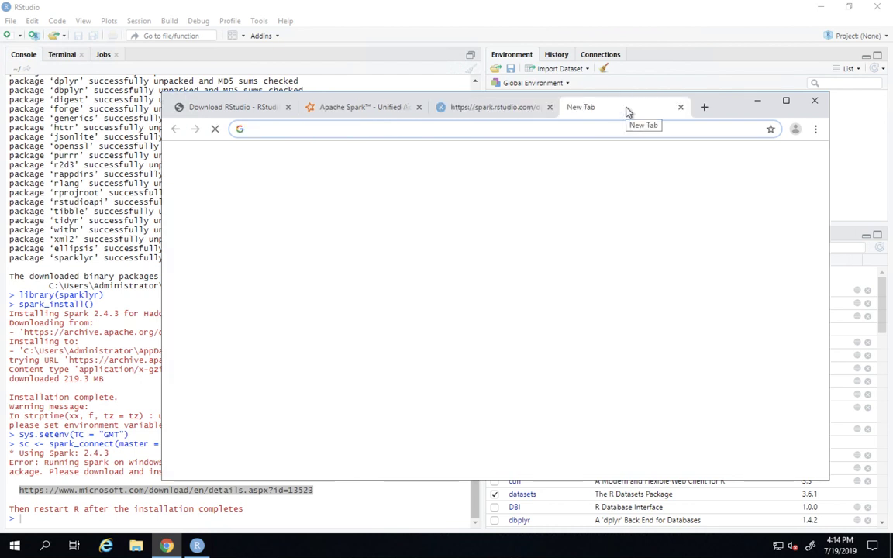
{"action": "key", "text": "ctrl+v"}
{"action": "key", "text": "Return"}
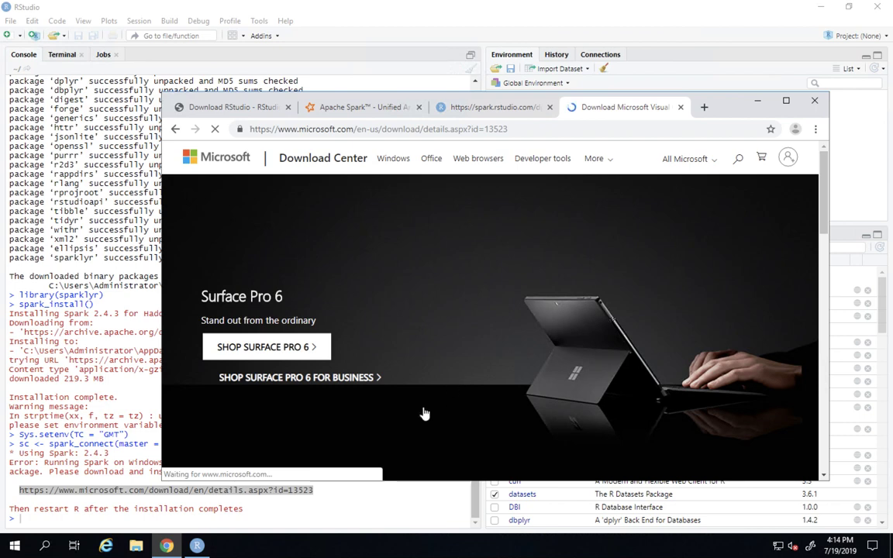
Step: Download vcredist_x64.exe and install the Microsoft Visual C++ 2010 x64 Redistributable, accepting the license terms
{"action": "scroll", "coordinate": [424, 414], "scroll_direction": "down", "scroll_amount": 3}
{"action": "scroll", "coordinate": [423, 414], "scroll_direction": "down", "scroll_amount": 2}
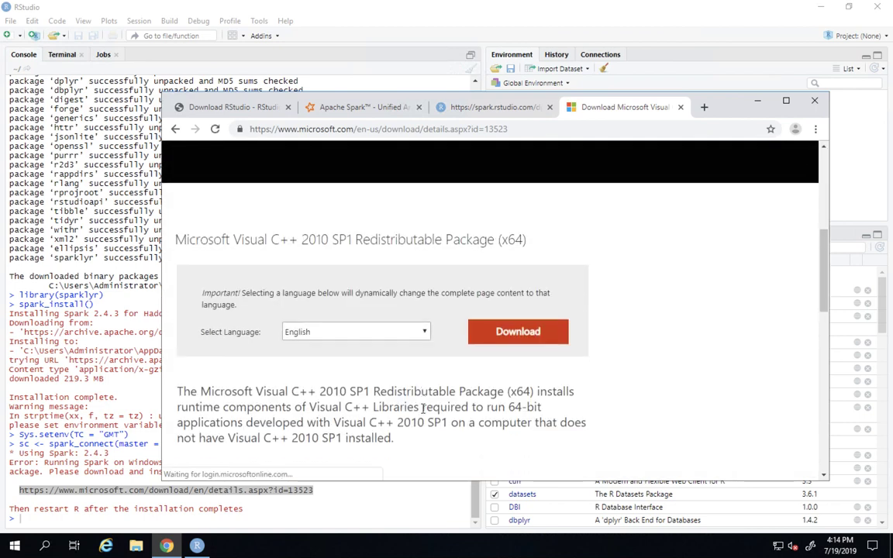
{"action": "left_click", "coordinate": [509, 331]}
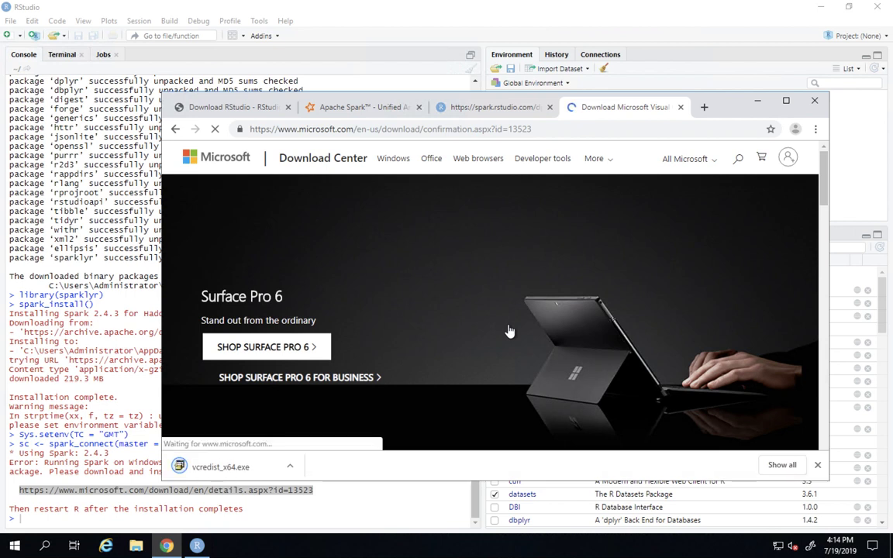
{"action": "left_click", "coordinate": [229, 474]}
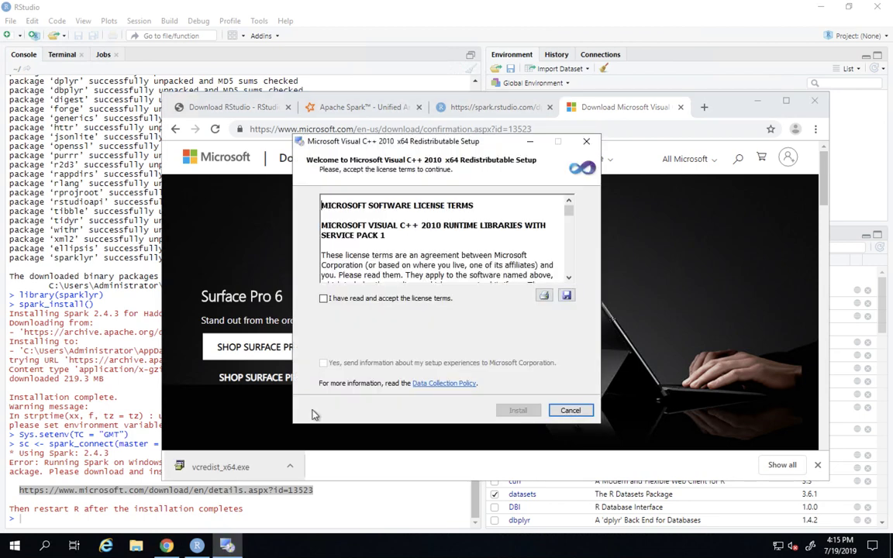
{"action": "left_click", "coordinate": [414, 298]}
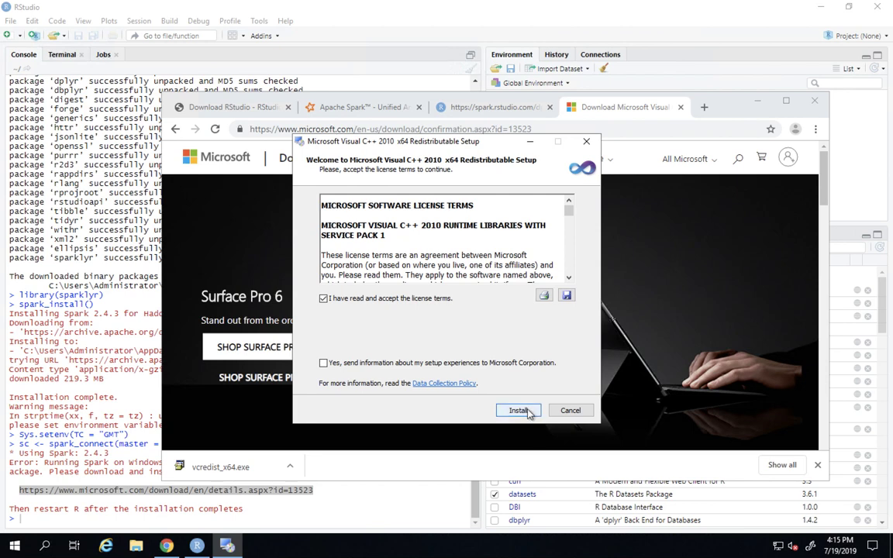
{"action": "left_click", "coordinate": [528, 412]}
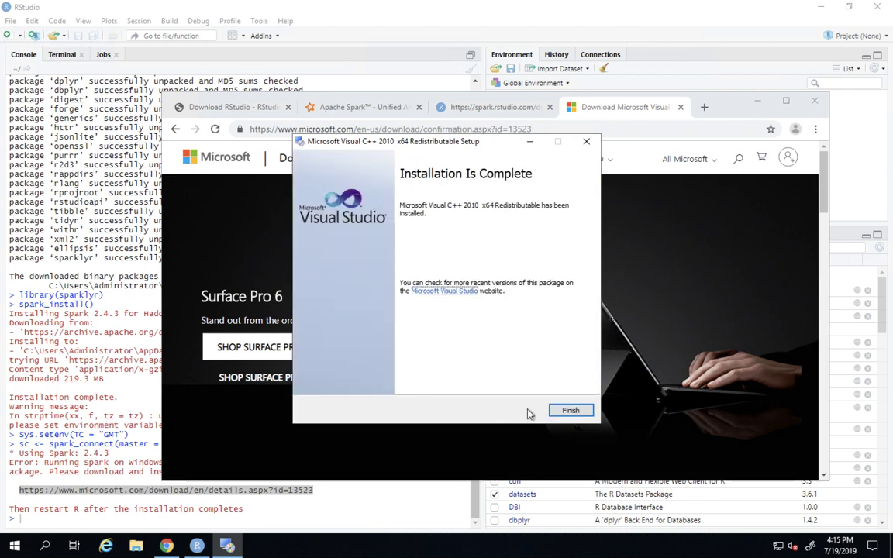
{"action": "left_click", "coordinate": [568, 411]}
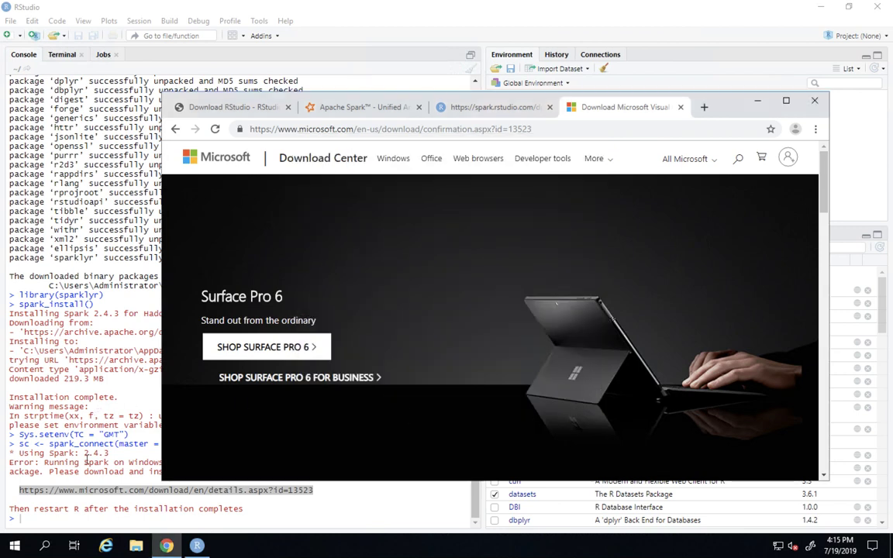
Step: Return to RStudio, restart the R session and try rerunning sc <- spark_connect(master = "local")
{"action": "left_click", "coordinate": [128, 518]}
{"action": "left_click", "coordinate": [196, 21]}
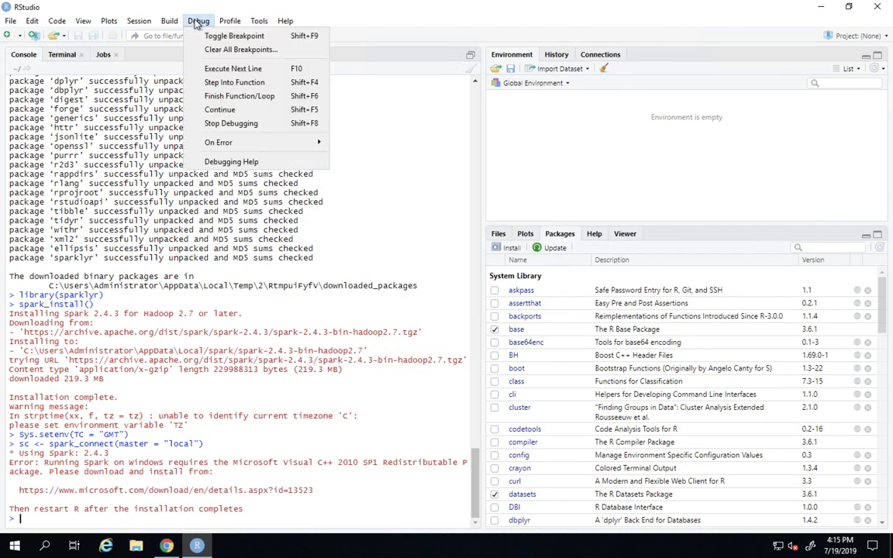
{"action": "mouse_move", "coordinate": [136, 25]}
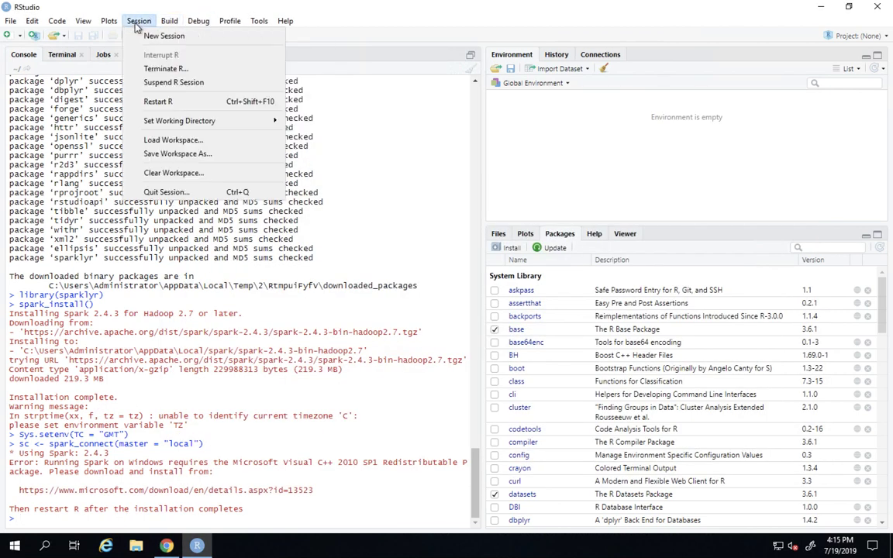
{"action": "left_click", "coordinate": [179, 102]}
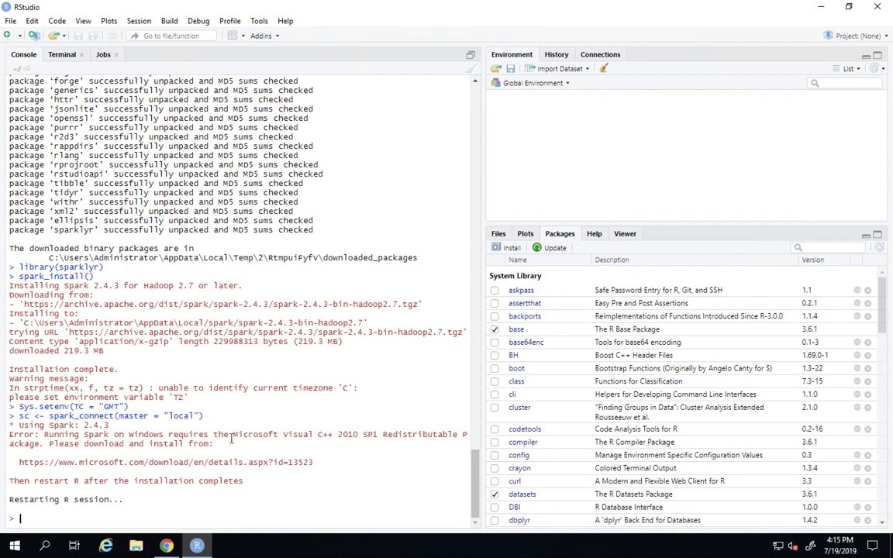
{"action": "key", "text": "Up"}
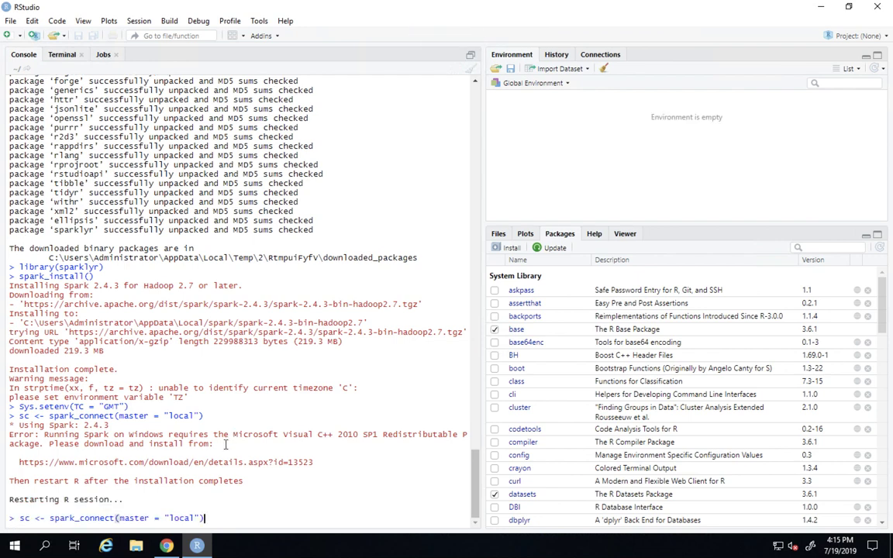
{"action": "key", "text": "Return"}
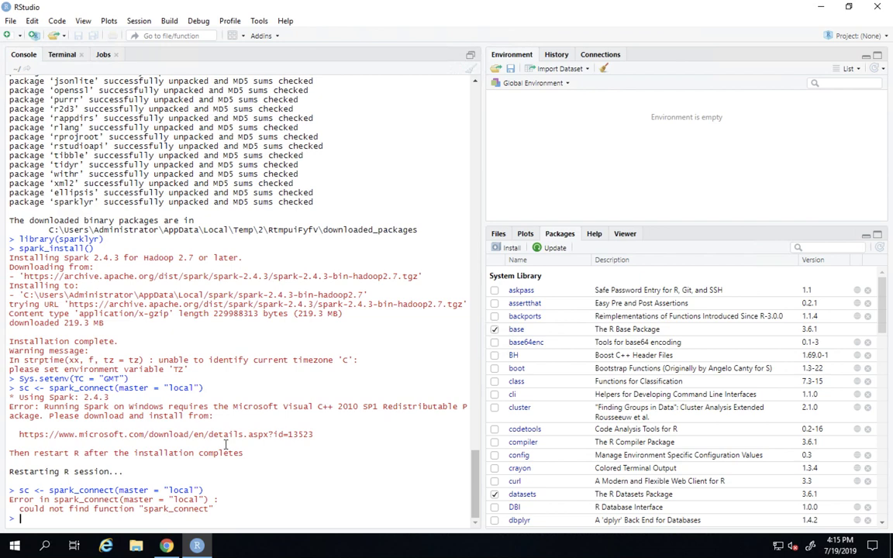
Step: Reload the package with library(sparklyr) and try sc <- spark_connect(master = "local") again
{"action": "key", "text": "Up"}
{"action": "key", "text": "Up"}
{"action": "key", "text": "Up"}
{"action": "key", "text": "Up"}
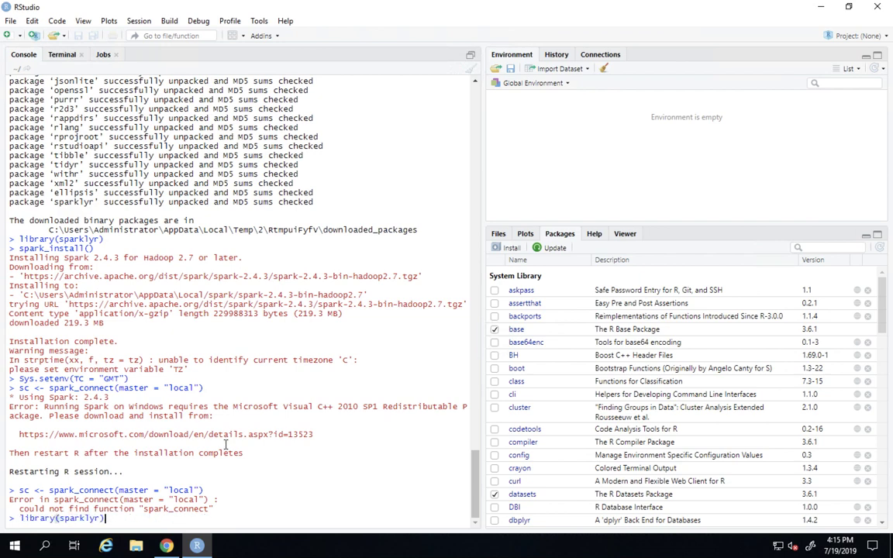
{"action": "key", "text": "Return"}
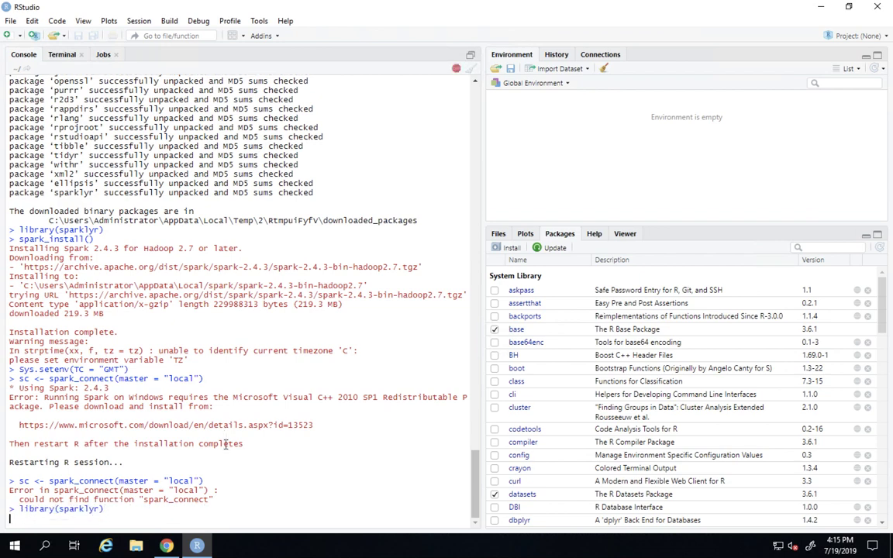
{"action": "key", "text": "Up"}
{"action": "key", "text": "Up"}
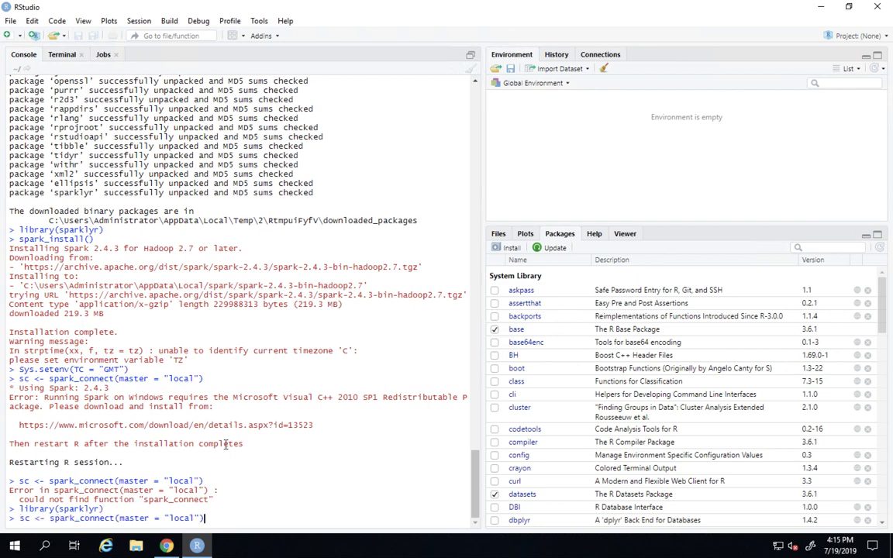
{"action": "key", "text": "Return"}
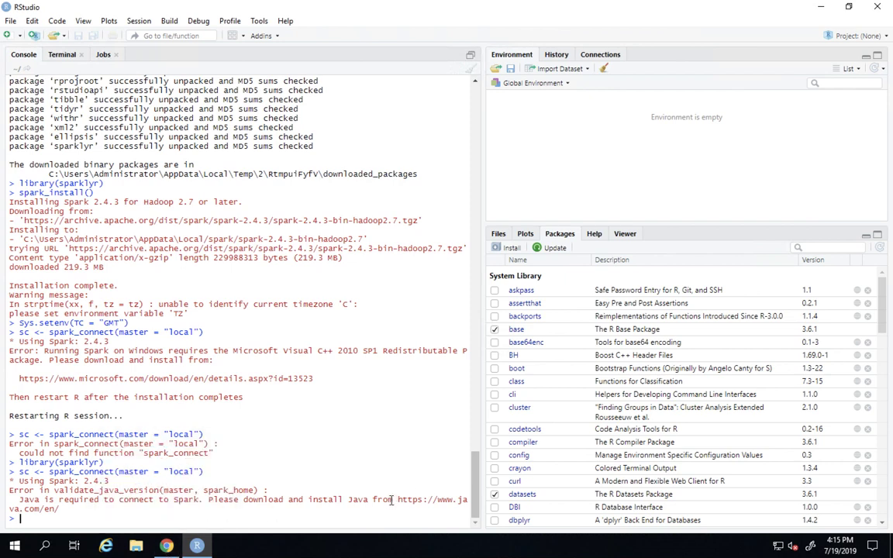
{"action": "left_click_drag", "start_coordinate": [397, 500], "coordinate": [79, 509]}
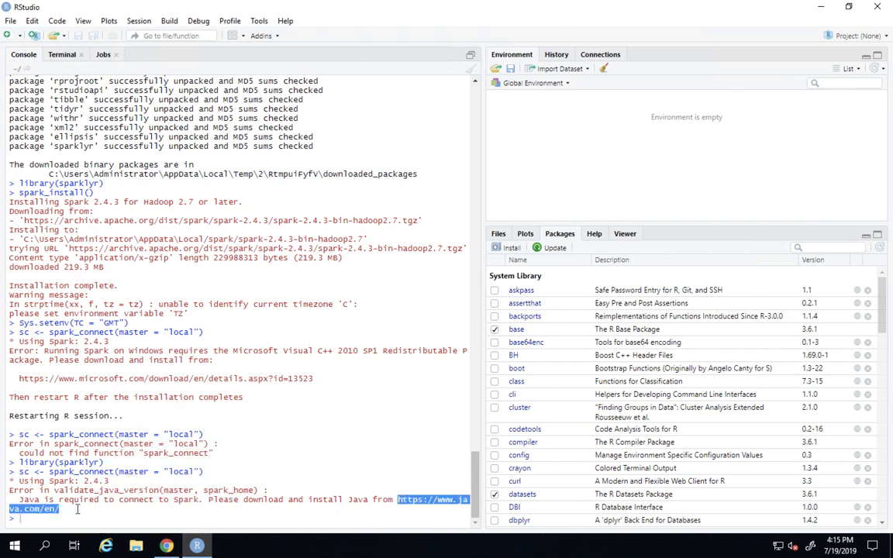
{"action": "left_click", "coordinate": [166, 546]}
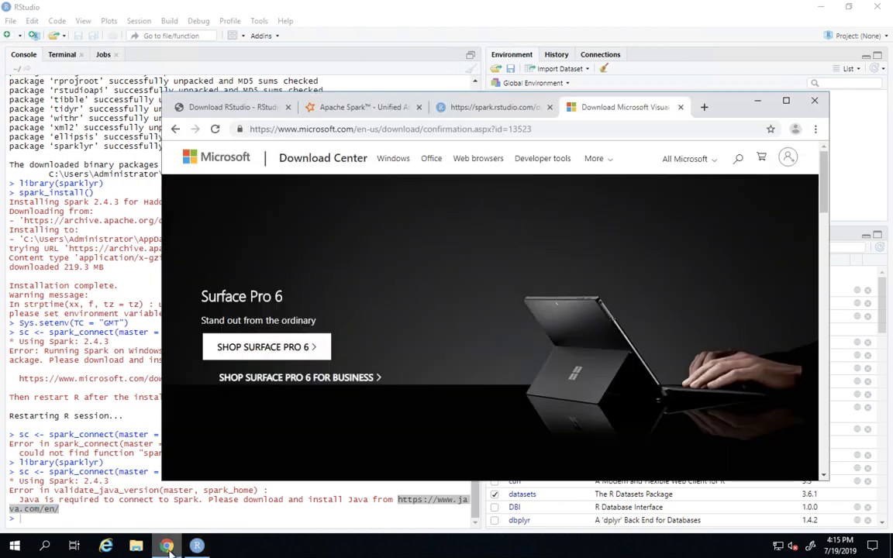
{"action": "left_click", "coordinate": [704, 107]}
{"action": "type", "text": "https://www.java.com/en/"}
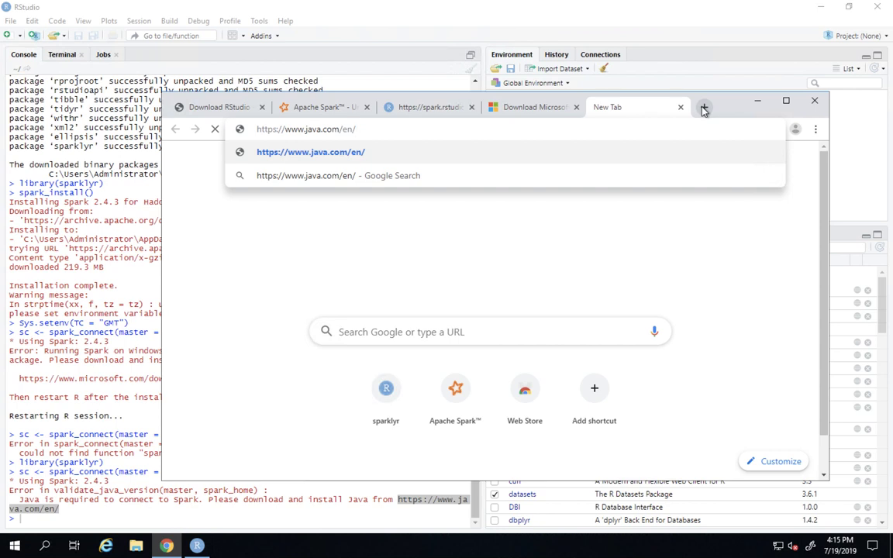
{"action": "key", "text": "Return"}
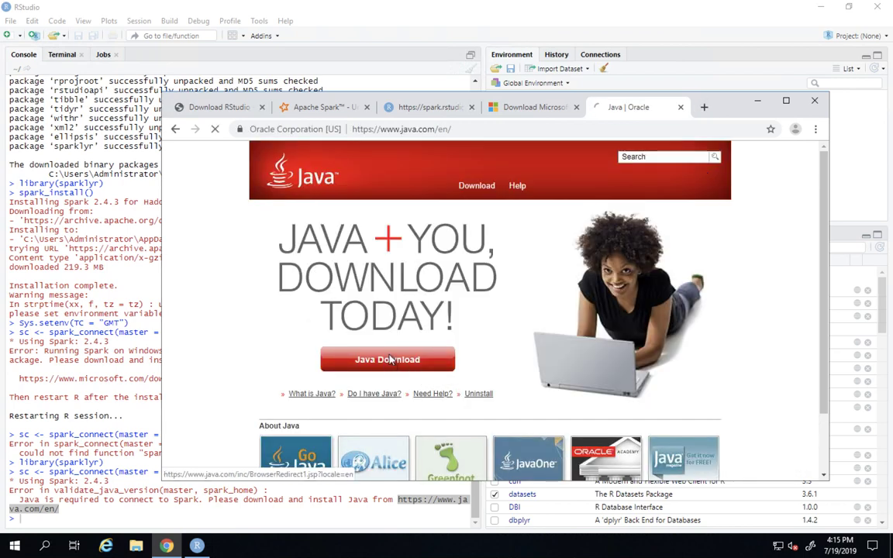
{"action": "left_click", "coordinate": [391, 359]}
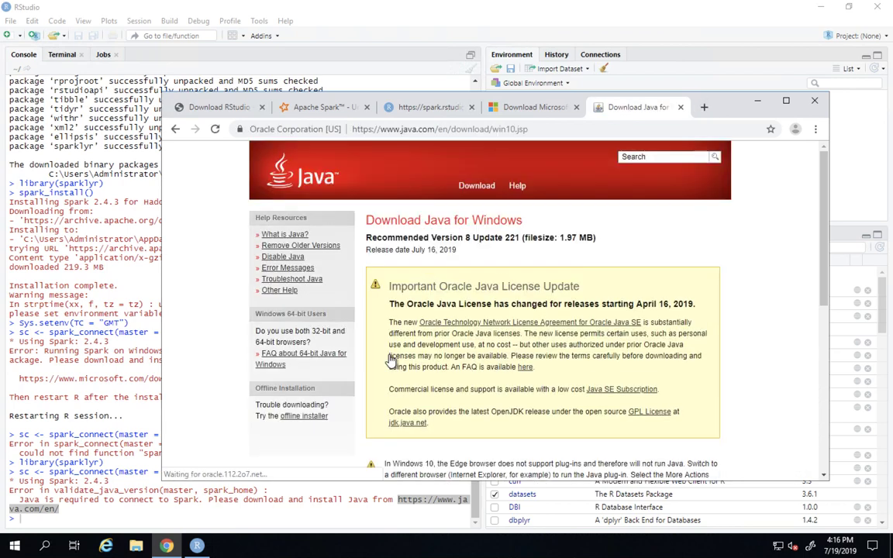
Step: Agree to the Java license, download JavaSetup8u221.exe and install Java, closing the installer when it is complete
{"action": "scroll", "coordinate": [453, 402], "scroll_direction": "down", "scroll_amount": 3}
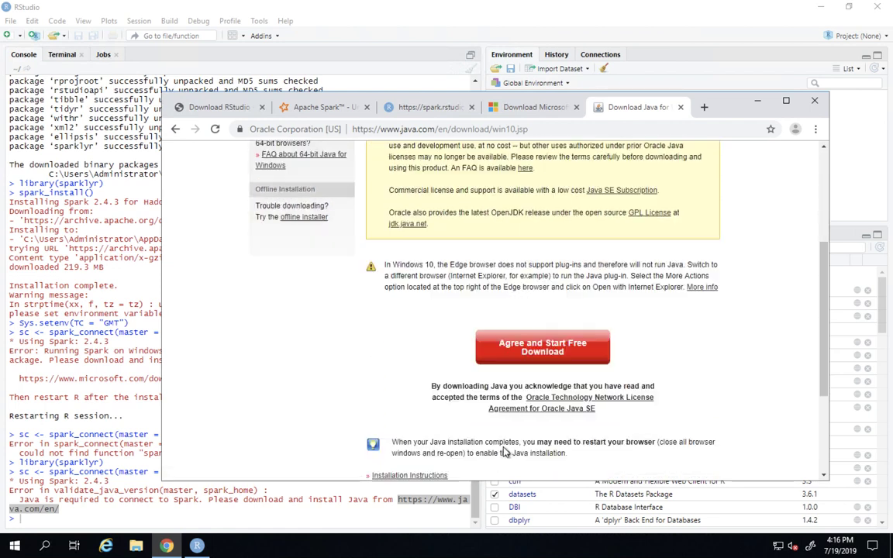
{"action": "scroll", "coordinate": [505, 452], "scroll_direction": "down", "scroll_amount": 1}
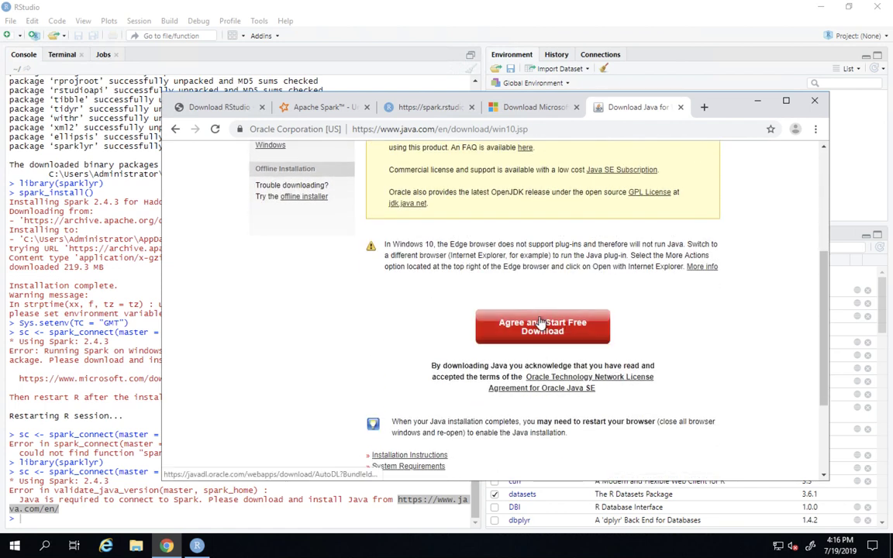
{"action": "left_click", "coordinate": [541, 322]}
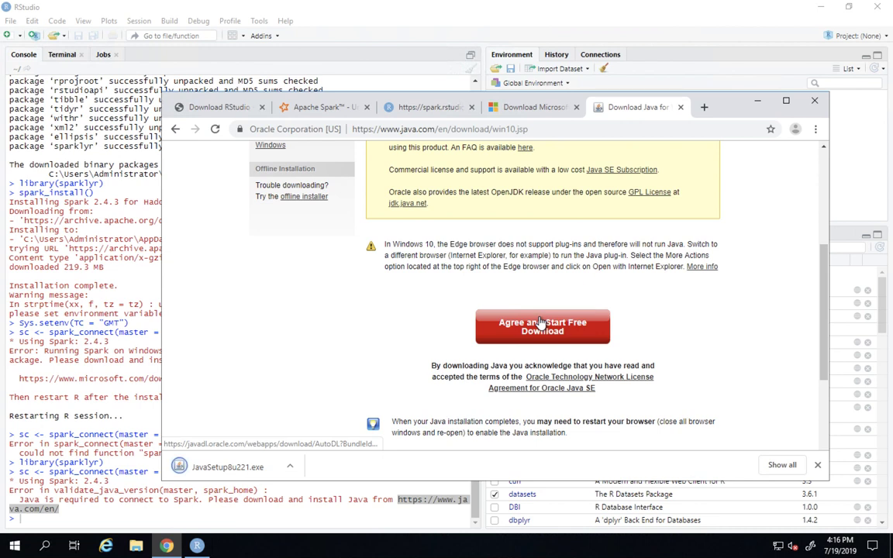
{"action": "left_click", "coordinate": [238, 470]}
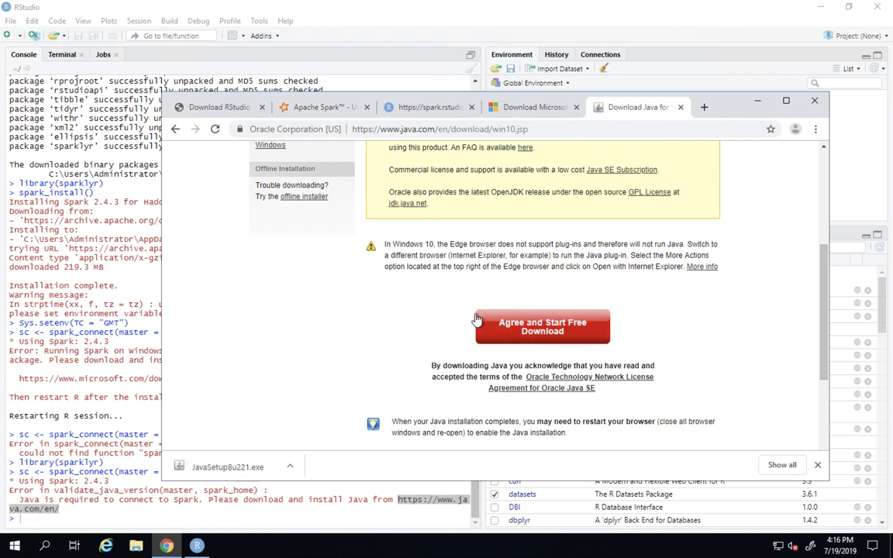
{"action": "left_click", "coordinate": [550, 382]}
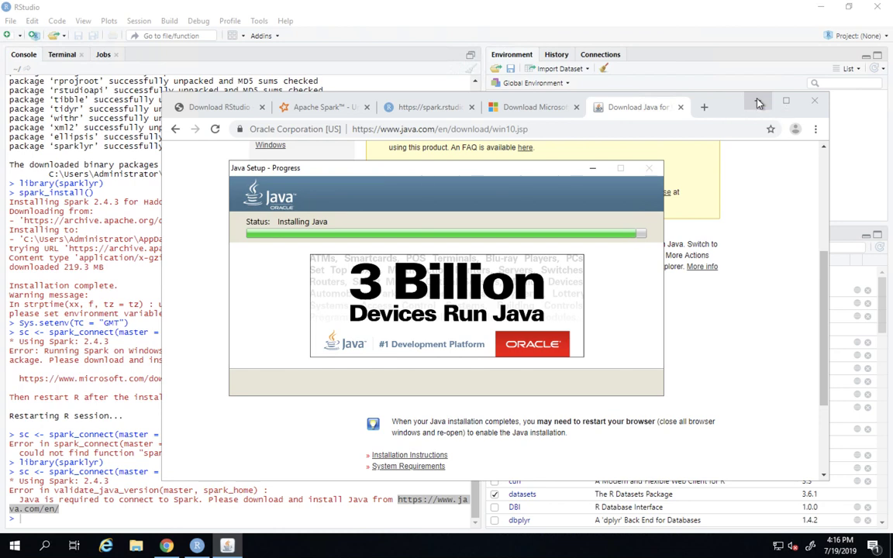
{"action": "left_click", "coordinate": [759, 103]}
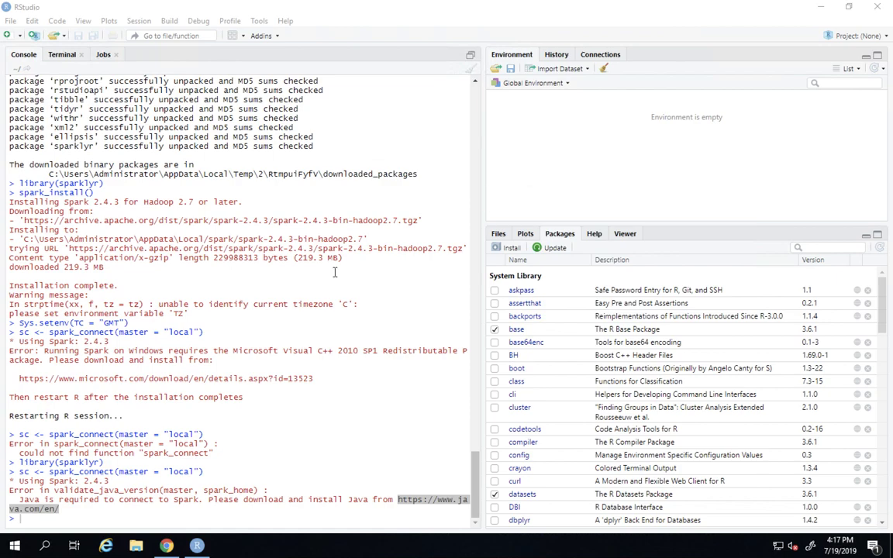
{"action": "left_click", "coordinate": [258, 401]}
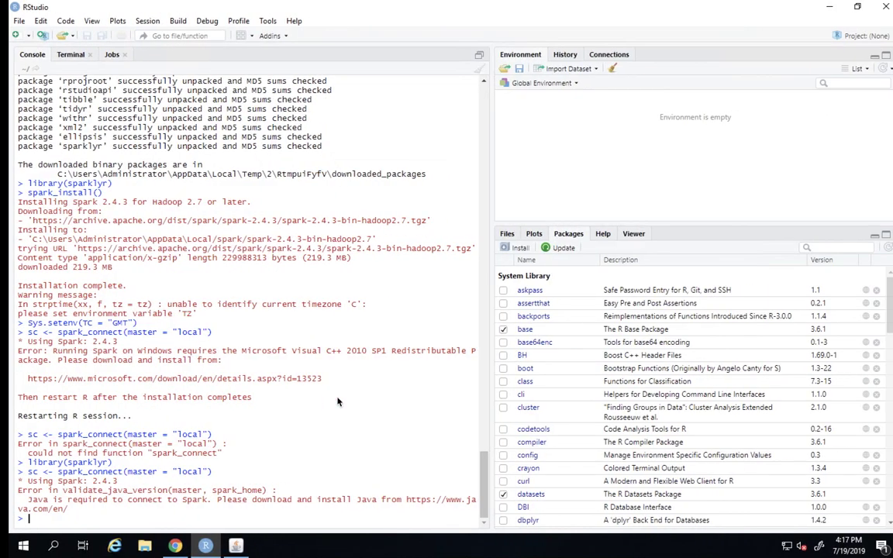
{"action": "key", "text": "alt+Tab"}
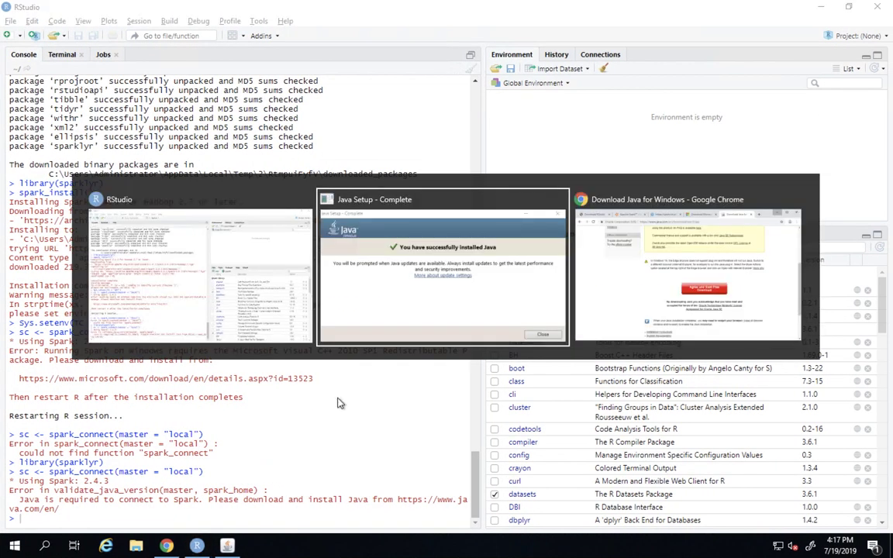
{"action": "left_click", "coordinate": [620, 383]}
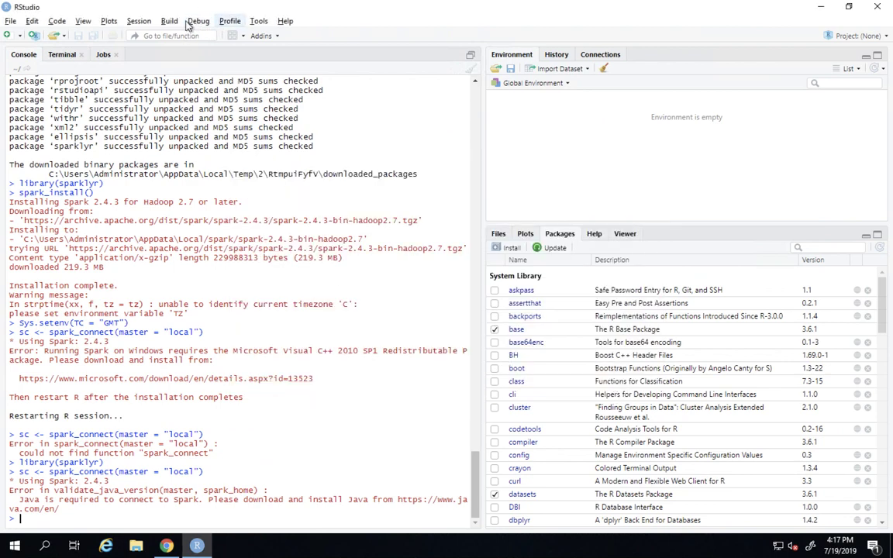
Step: Restart the R session in RStudio and reload the package with library(sparklyr)
{"action": "left_click", "coordinate": [137, 24]}
{"action": "left_click", "coordinate": [163, 102]}
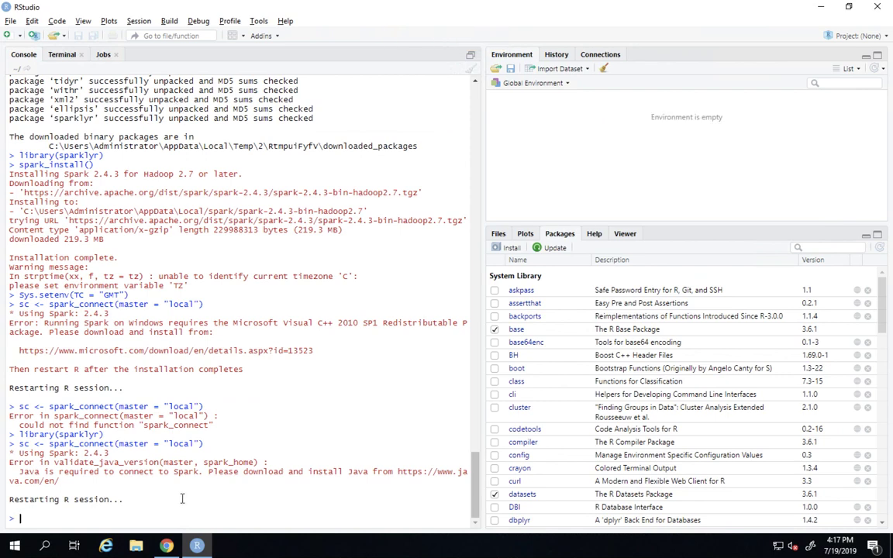
{"action": "key", "text": "Up"}
{"action": "key", "text": "Up"}
{"action": "key", "text": "Return"}
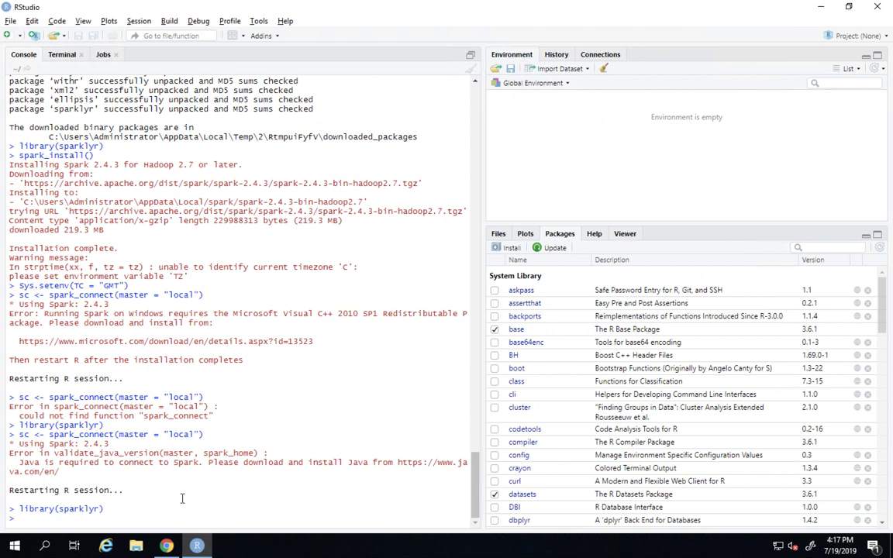
Step: Try connecting to Spark again by rerunning sc <- spark_connect(master = "local")
{"action": "key", "text": "Up"}
{"action": "key", "text": "Up"}
{"action": "key", "text": "Return"}
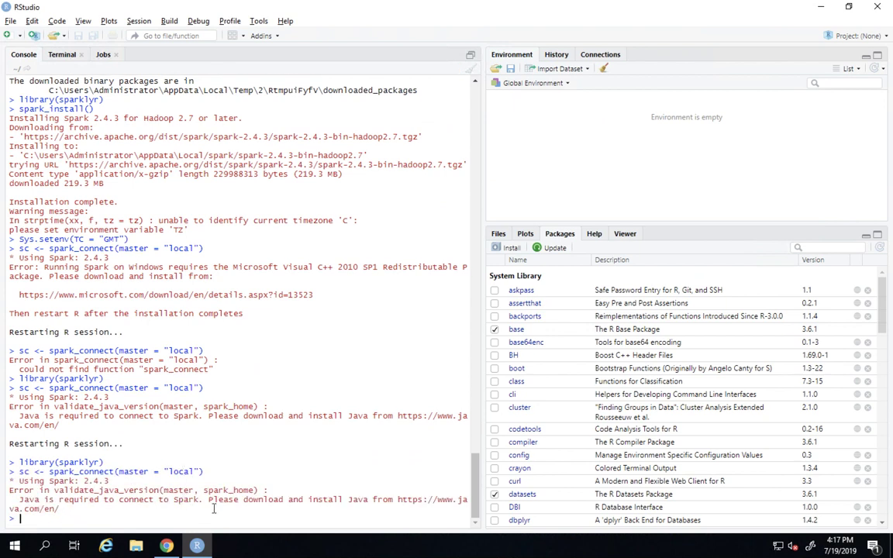
Step: Quit RStudio without saving the workspace image and launch it again
{"action": "left_click", "coordinate": [879, 8]}
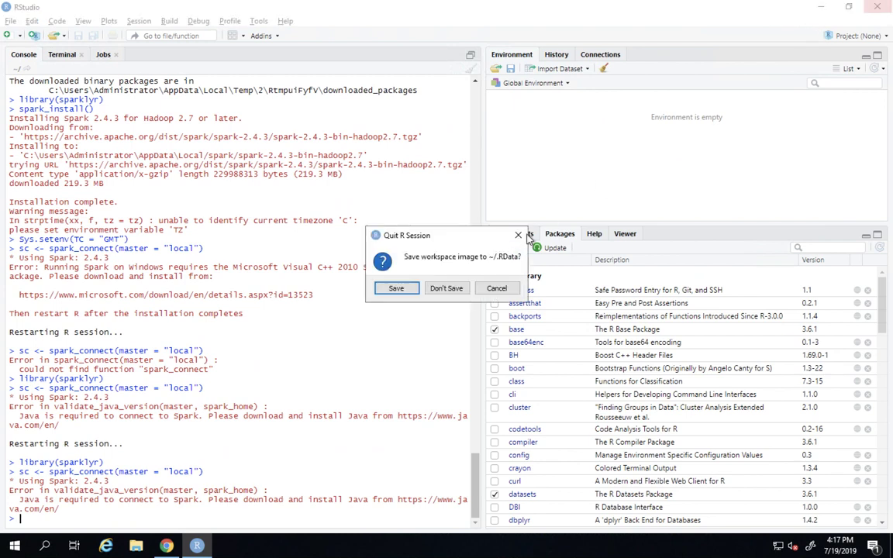
{"action": "left_click", "coordinate": [442, 294]}
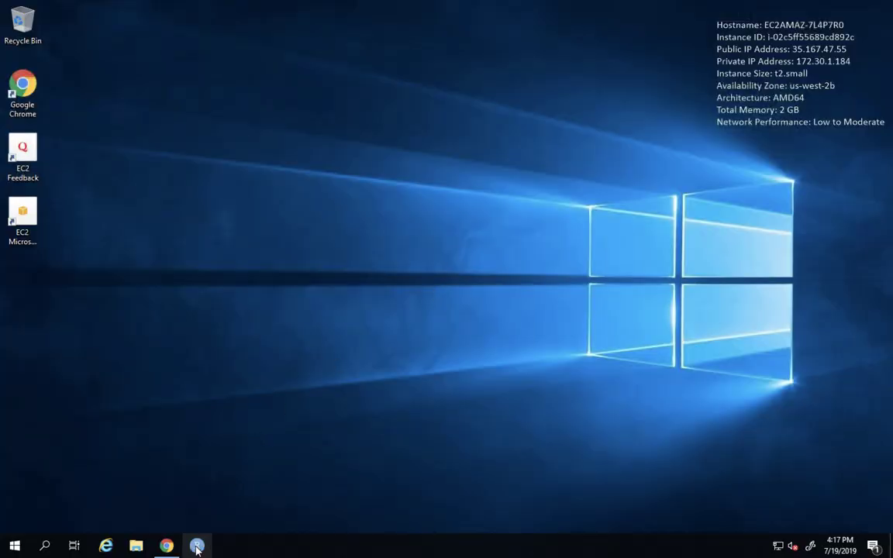
{"action": "left_click", "coordinate": [196, 547]}
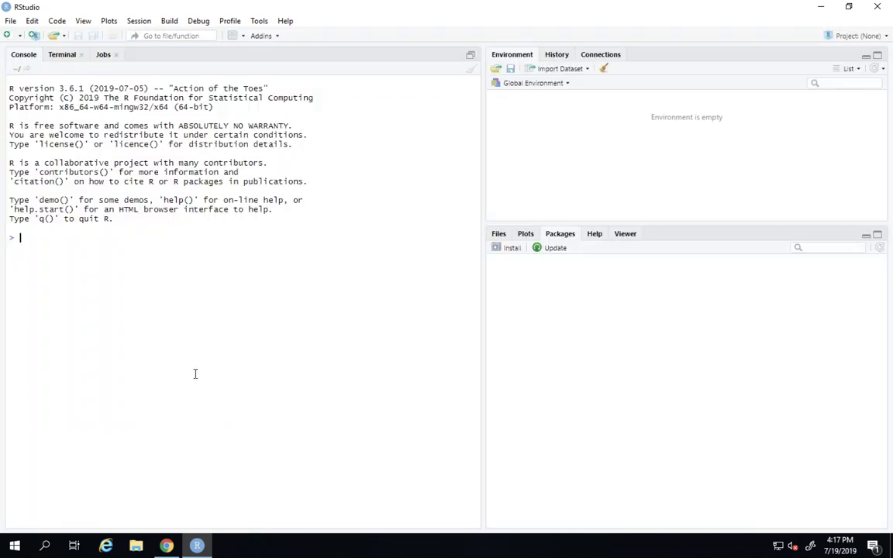
Step: Load the package with library(sparklyr) and connect to local Spark with sc <- spark_connect(master = "local")
{"action": "type", "text": "library"}
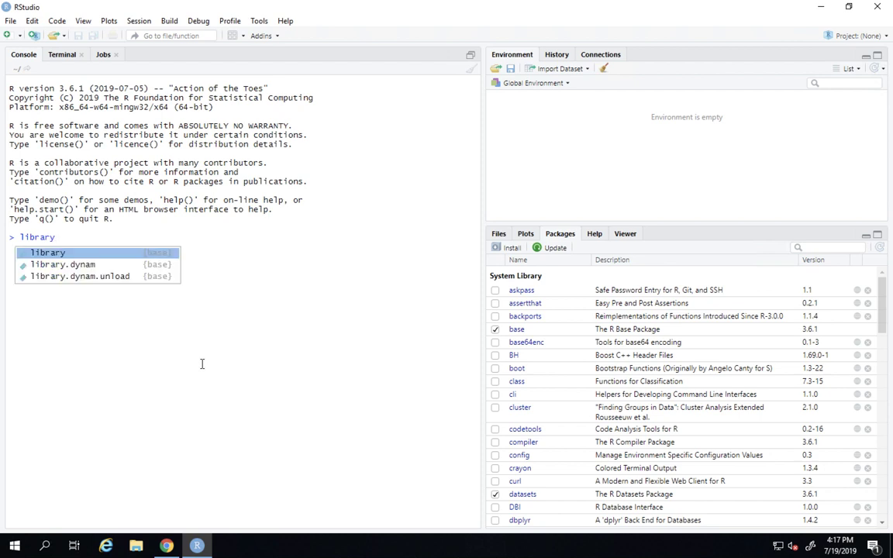
{"action": "type", "text": "(sparklyr)"}
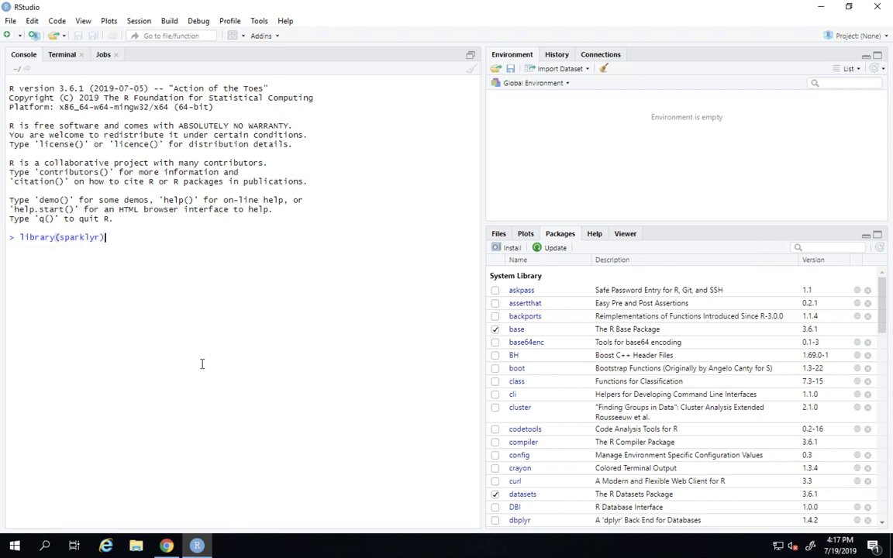
{"action": "key", "text": "Return"}
{"action": "type", "text": "sc <"}
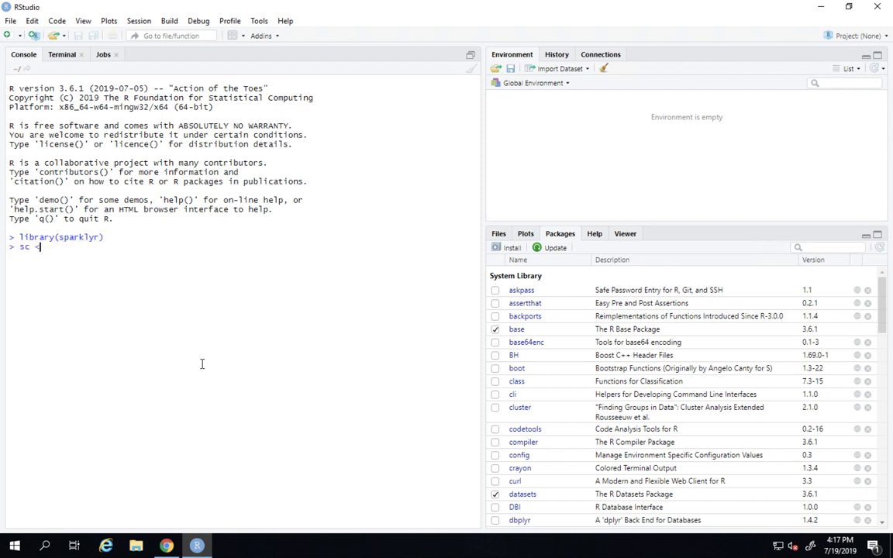
{"action": "type", "text": "- spark_"}
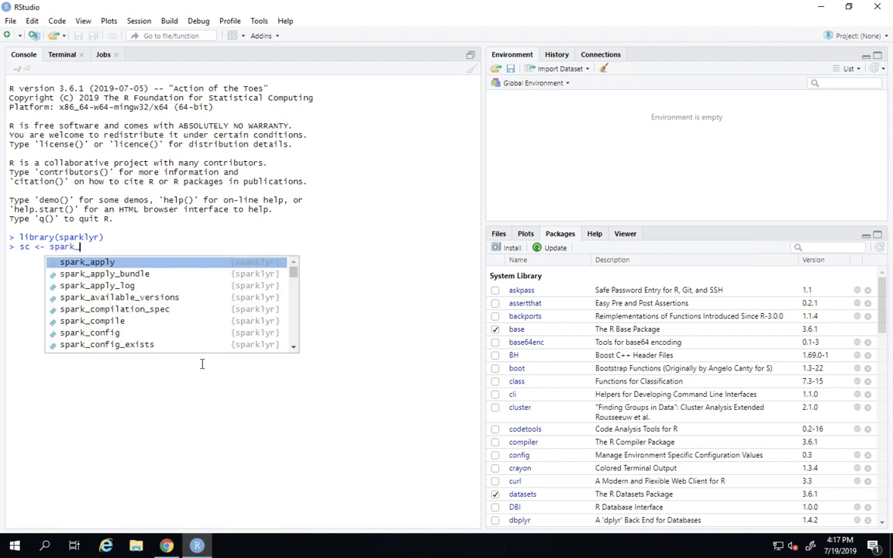
{"action": "type", "text": "conn"}
{"action": "key", "text": "Tab"}
{"action": "type", "text": "mas"}
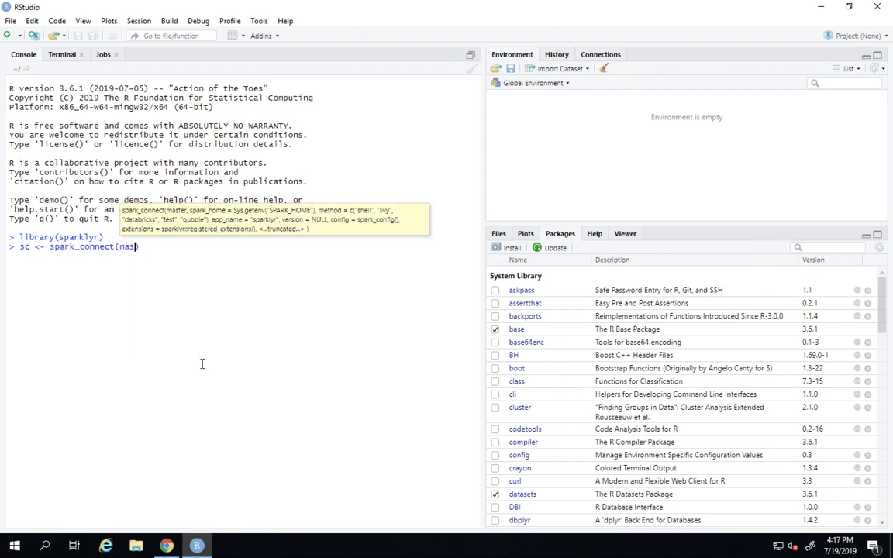
{"action": "type", "text": "ter = \"local"}
{"action": "key", "text": "Return"}
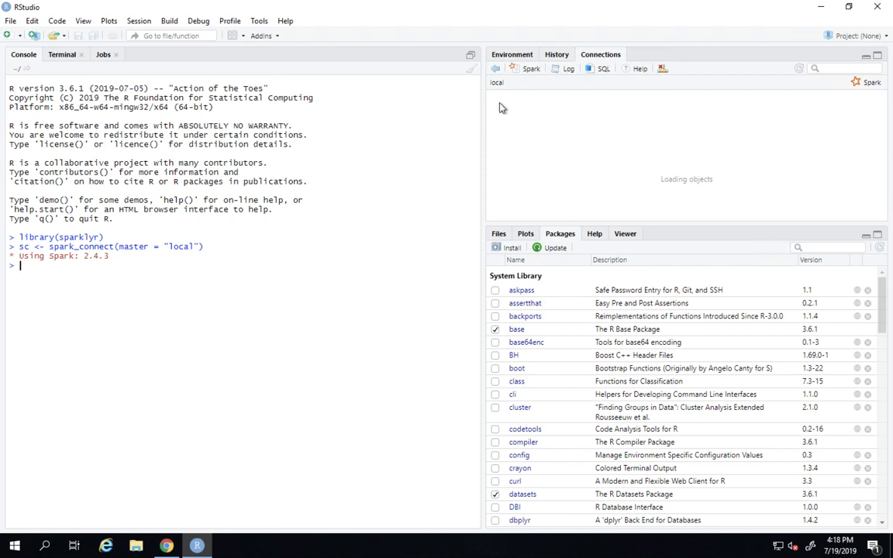
{"action": "type", "text": "sp"}
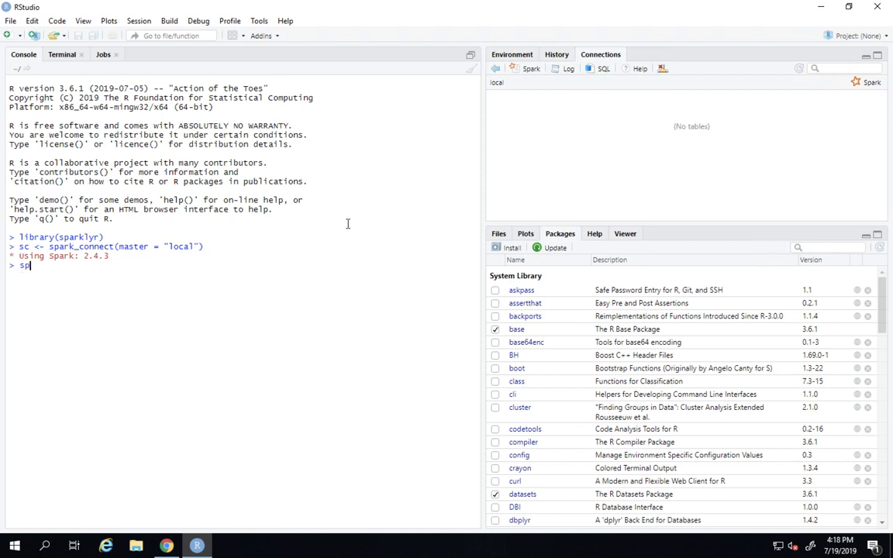
{"action": "type", "text": "ark_web(sc)"}
{"action": "key", "text": "Escape"}
Step: Open the Spark web interface from the local connection and move its browser window clear of the console output
{"action": "left_click", "coordinate": [557, 54]}
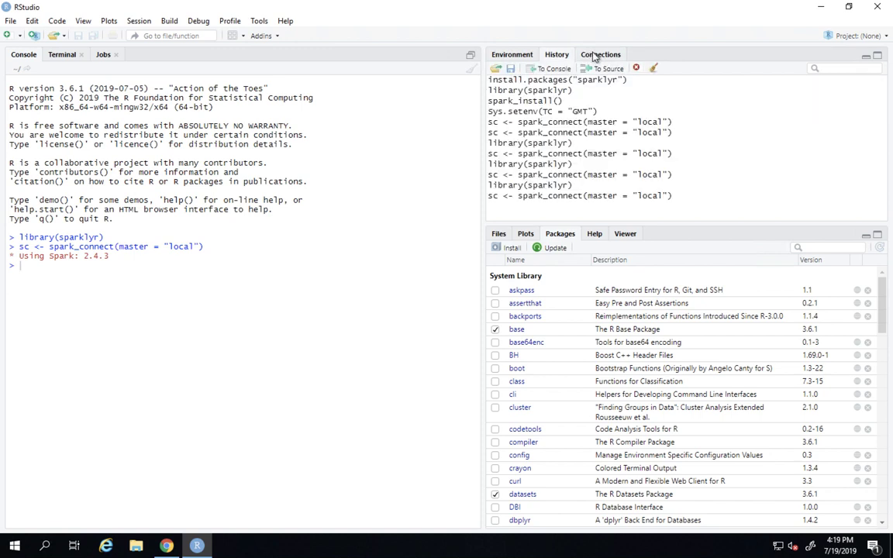
{"action": "left_click", "coordinate": [594, 56]}
{"action": "left_click", "coordinate": [524, 69]}
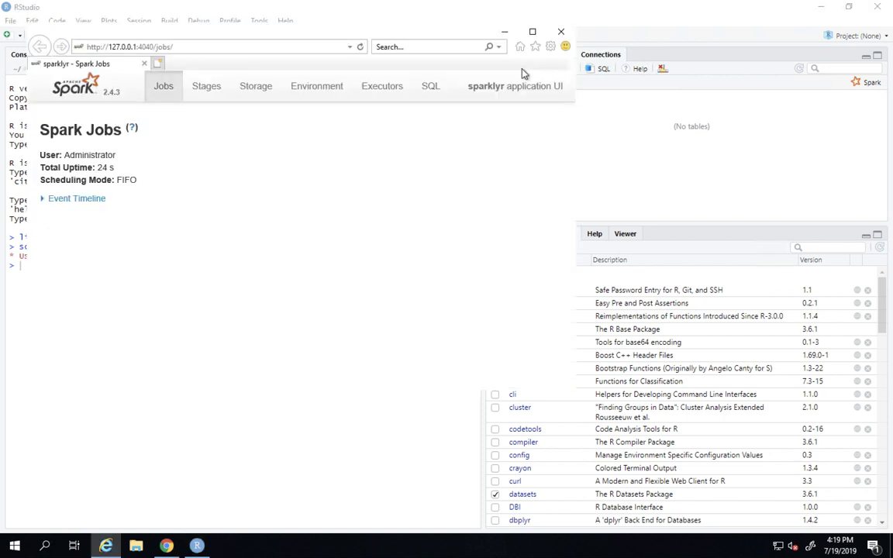
{"action": "left_click_drag", "start_coordinate": [427, 32], "coordinate": [428, 93]}
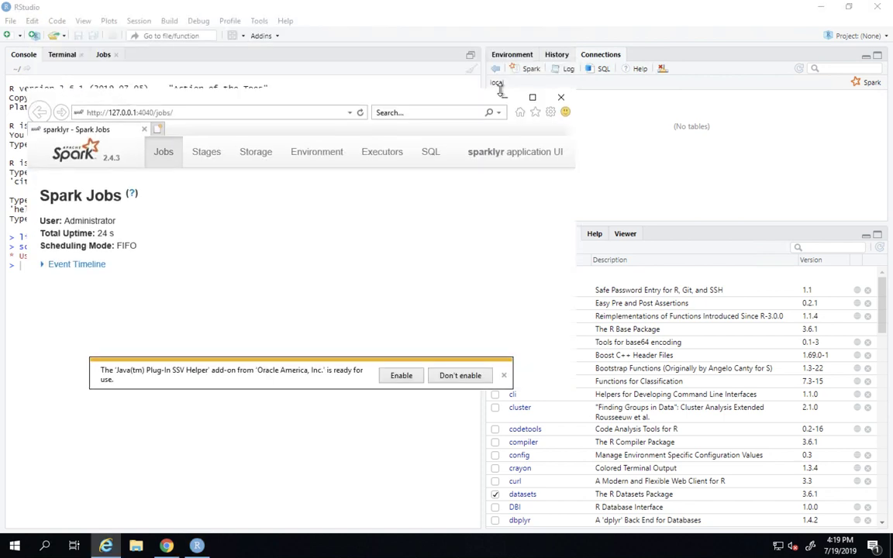
{"action": "left_click_drag", "start_coordinate": [489, 129], "coordinate": [522, 140]}
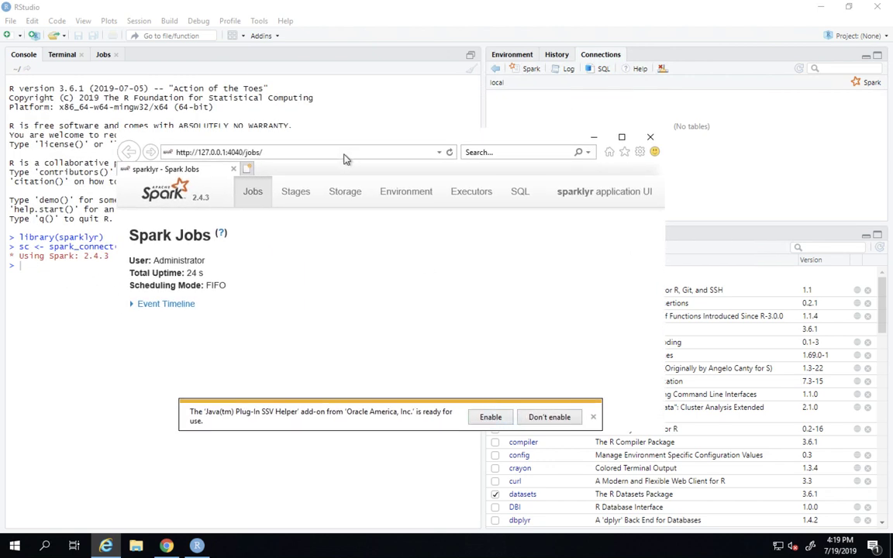
{"action": "left_click", "coordinate": [319, 152]}
{"action": "key", "text": "ctrl+c"}
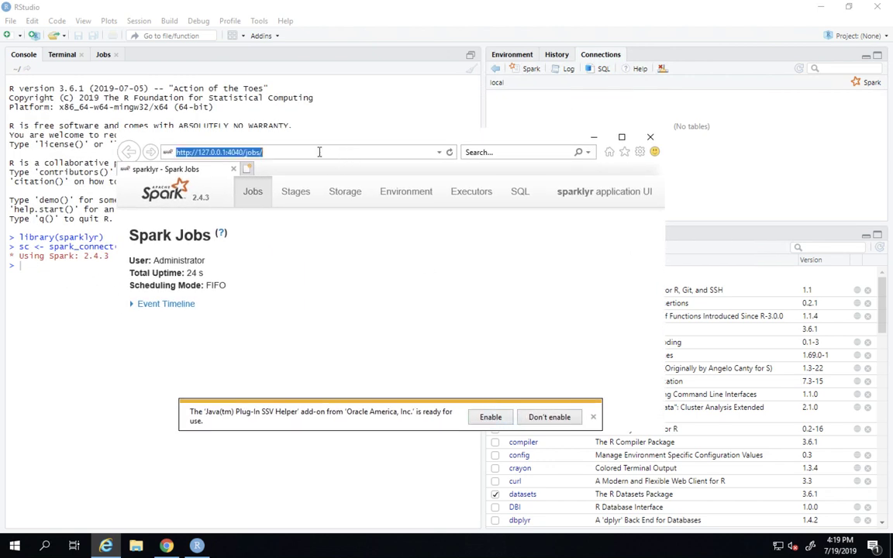
{"action": "left_click", "coordinate": [650, 143]}
{"action": "left_click", "coordinate": [167, 545]}
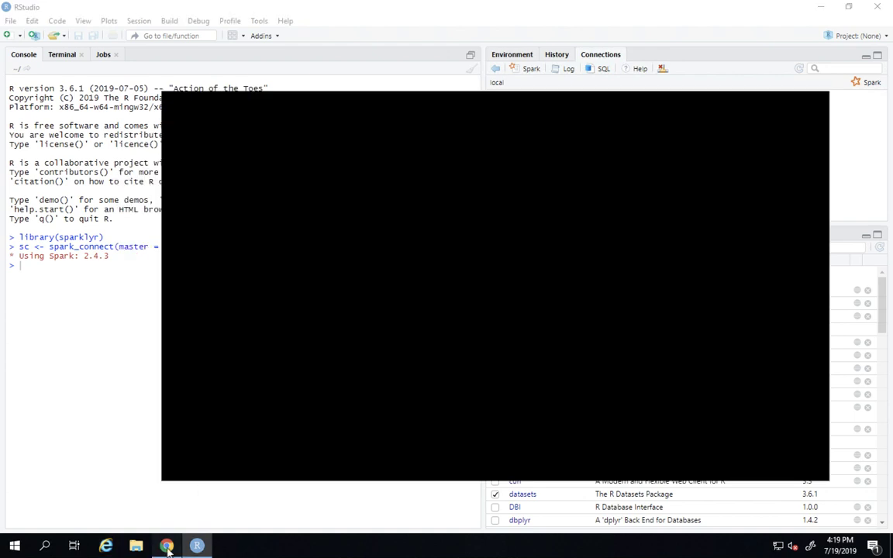
{"action": "left_click", "coordinate": [703, 107]}
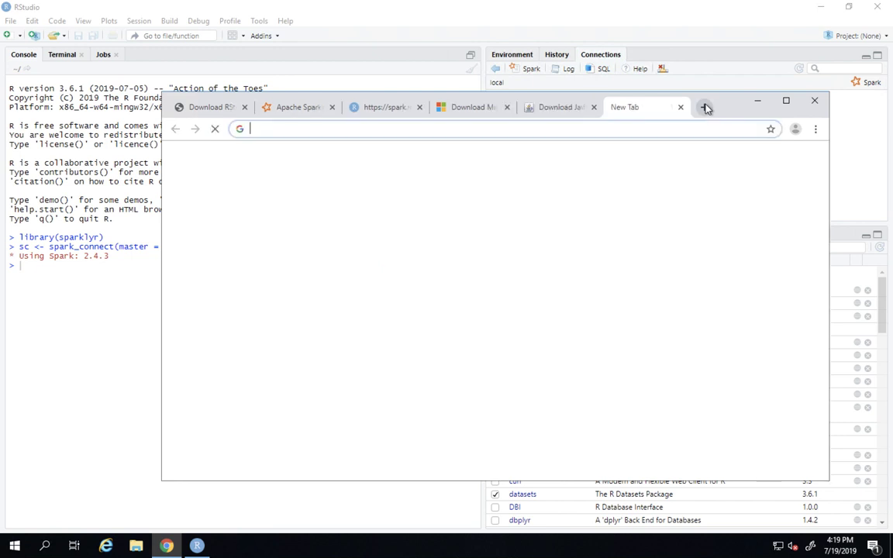
{"action": "key", "text": "ctrl+v"}
{"action": "key", "text": "Return"}
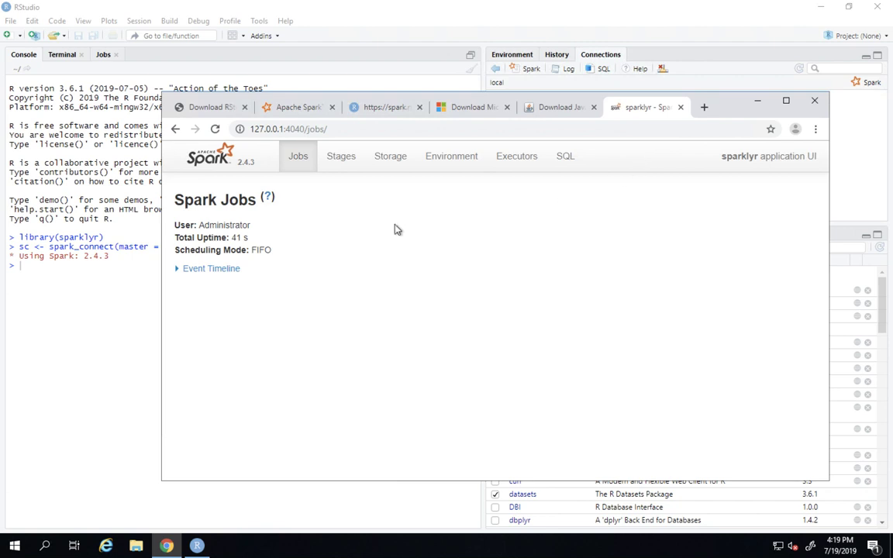
Step: Look through the Stages, Storage, Environment and Executors pages of the Spark web interface and return to Jobs
{"action": "left_click", "coordinate": [332, 163]}
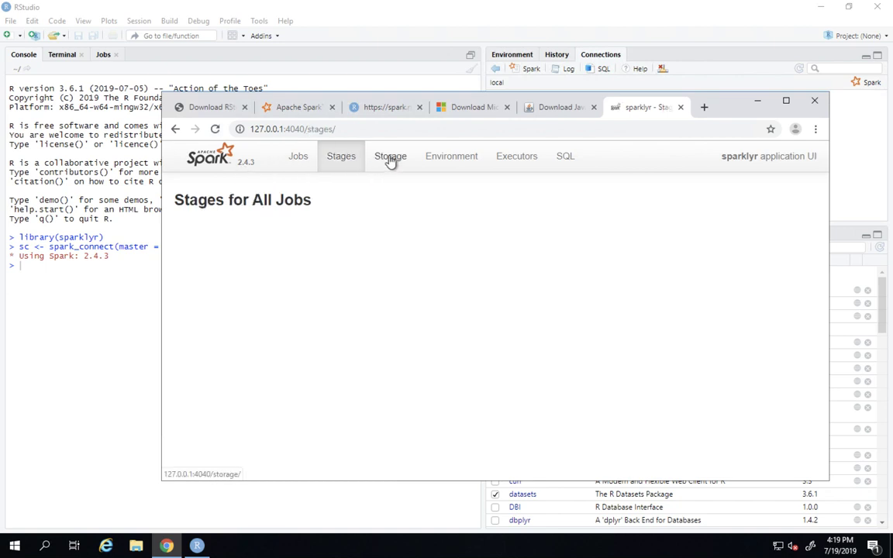
{"action": "left_click", "coordinate": [391, 159]}
{"action": "left_click", "coordinate": [454, 159]}
{"action": "left_click", "coordinate": [515, 160]}
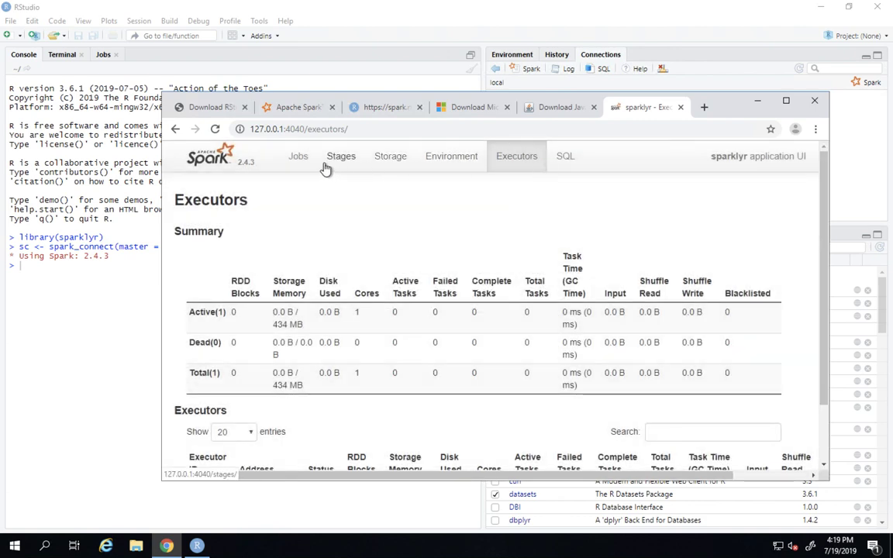
{"action": "left_click", "coordinate": [303, 159]}
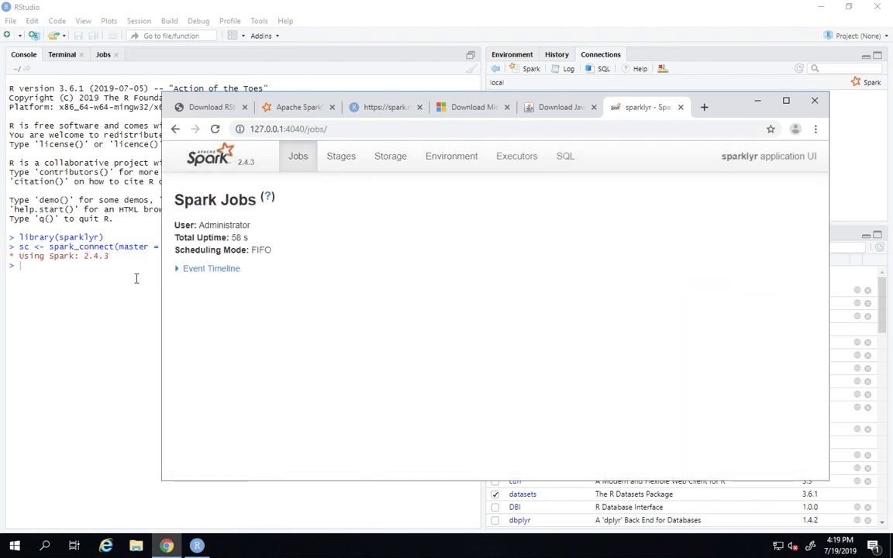
Step: Return to RStudio and disconnect the local Spark connection, confirming the disconnection
{"action": "left_click", "coordinate": [135, 278]}
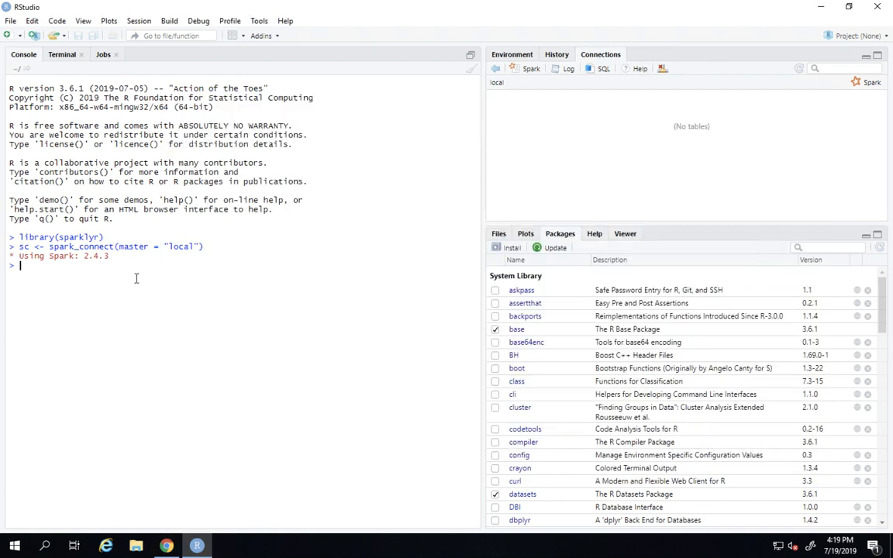
{"action": "left_click", "coordinate": [663, 70]}
{"action": "left_click", "coordinate": [450, 289]}
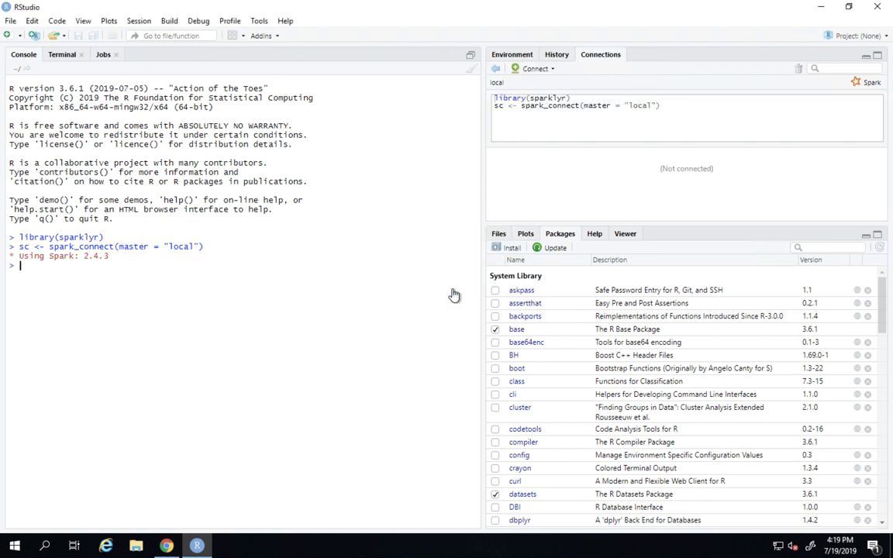
Step: Start a new Spark connection from the connections list and install the shiny package it requires
{"action": "left_click", "coordinate": [496, 71]}
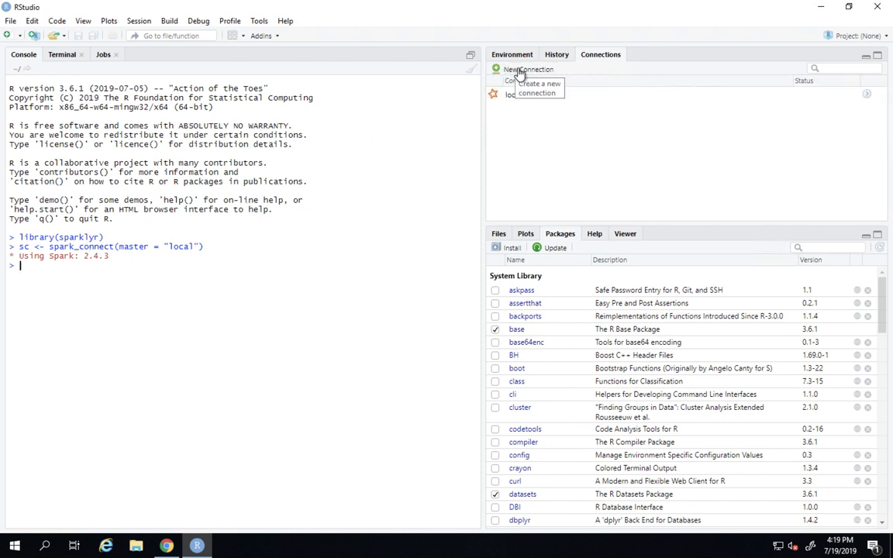
{"action": "left_click", "coordinate": [521, 70]}
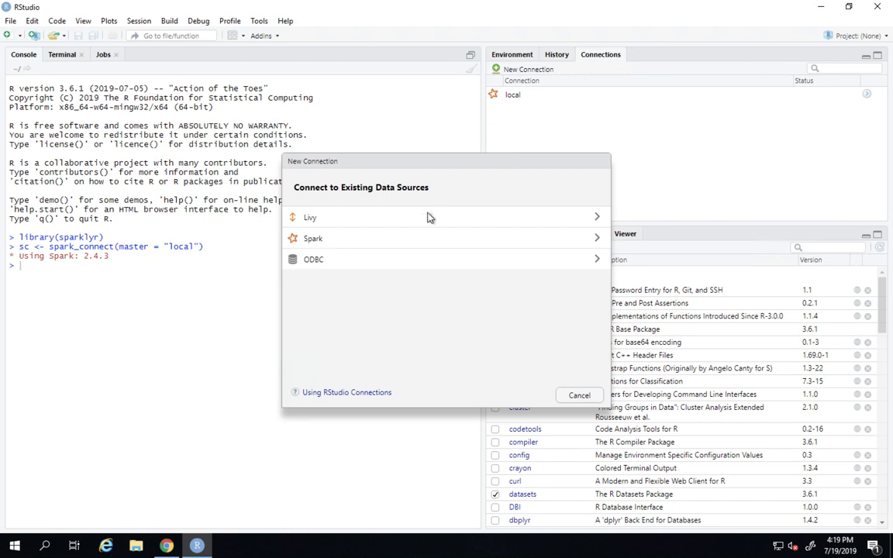
{"action": "left_click", "coordinate": [393, 242]}
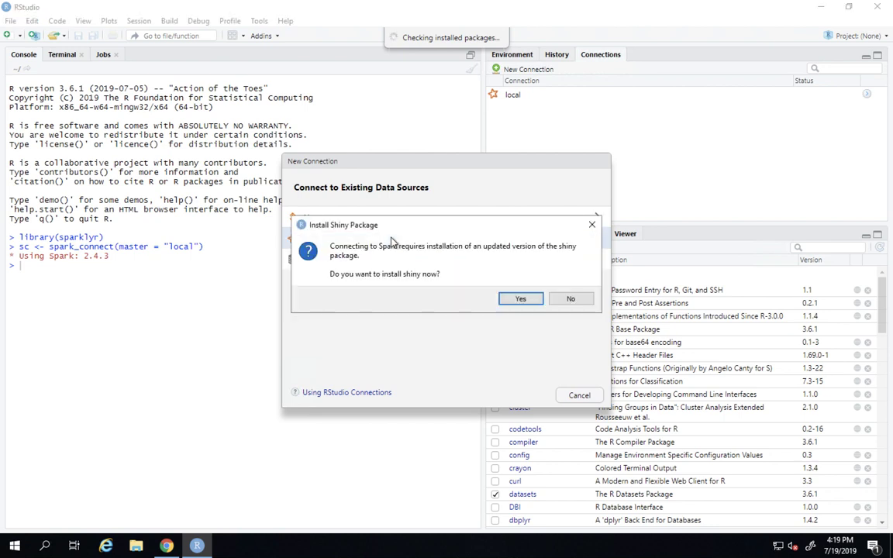
{"action": "left_click", "coordinate": [530, 302]}
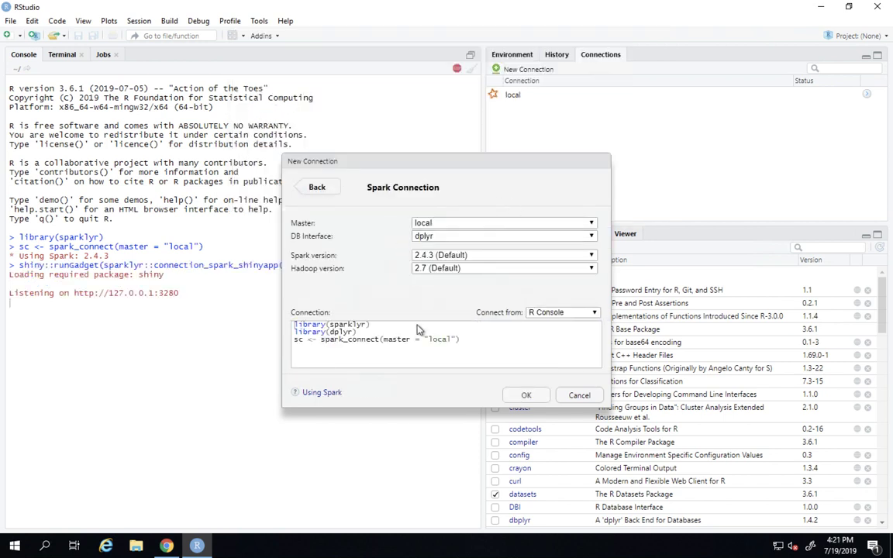
Step: Review the Spark versions, reopen the Spark connection form and connect to the local master with dplyr, Spark 2.4.3 and Hadoop 2.7
{"action": "left_click", "coordinate": [534, 256]}
{"action": "left_click", "coordinate": [534, 256]}
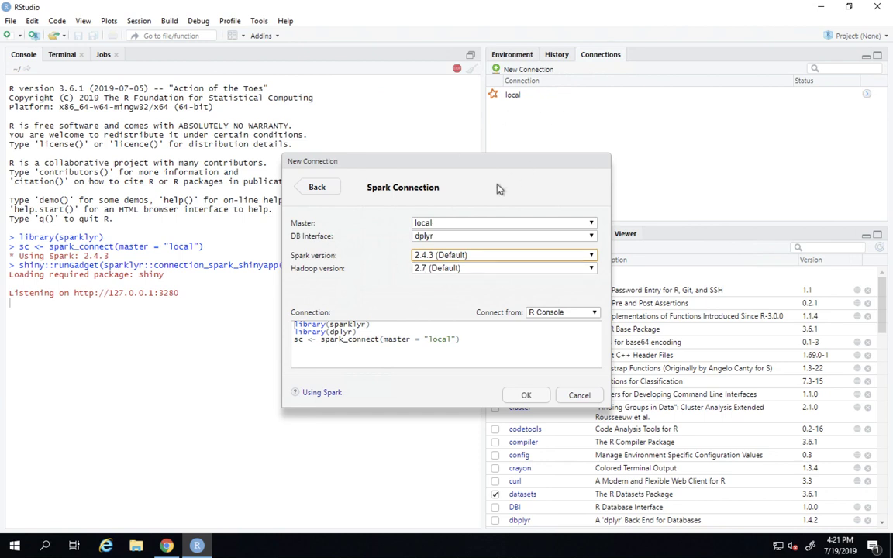
{"action": "left_click", "coordinate": [315, 189]}
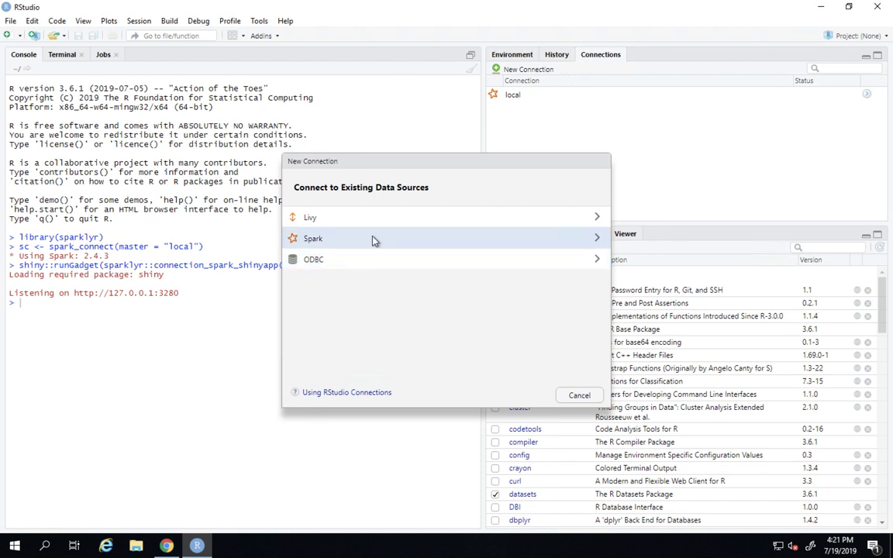
{"action": "left_click", "coordinate": [373, 241]}
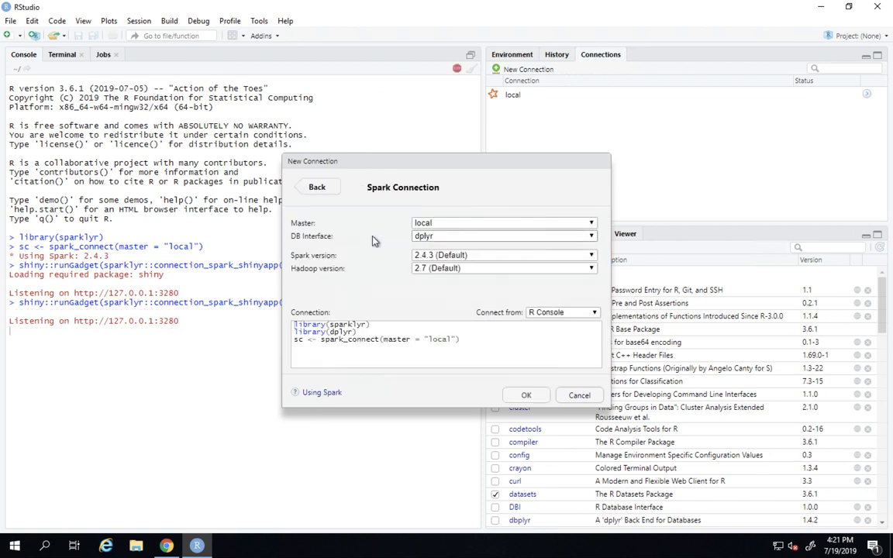
{"action": "left_click", "coordinate": [527, 397]}
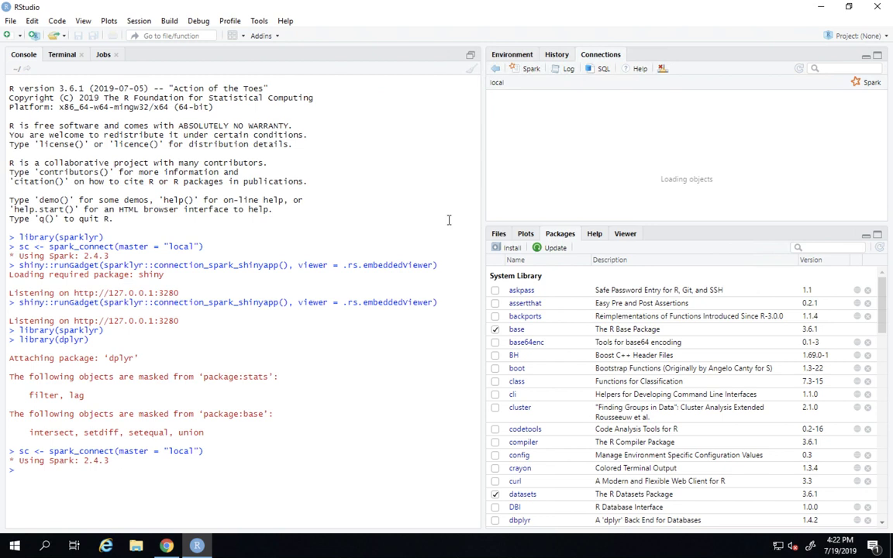
Step: Open the Spark web interface of the new connection, view its Stages and Storage pages, and close the browser window
{"action": "left_click", "coordinate": [527, 73]}
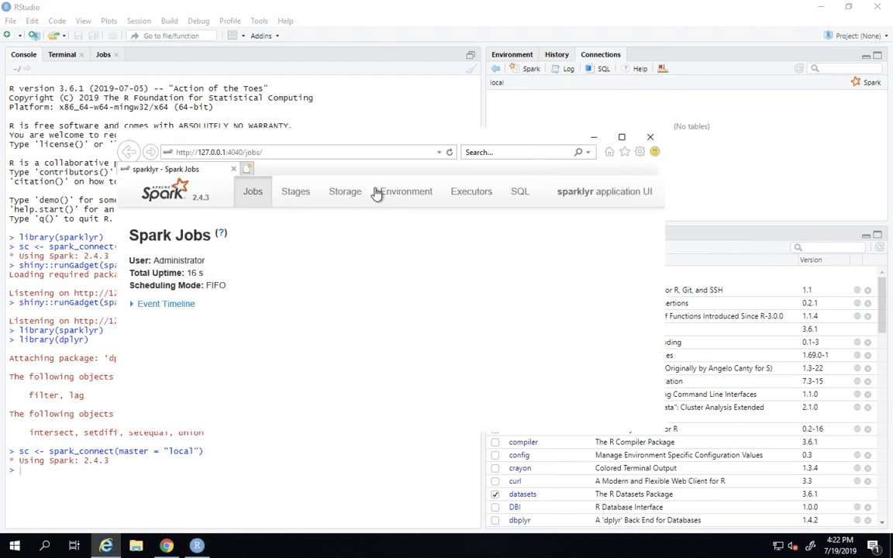
{"action": "left_click", "coordinate": [293, 194]}
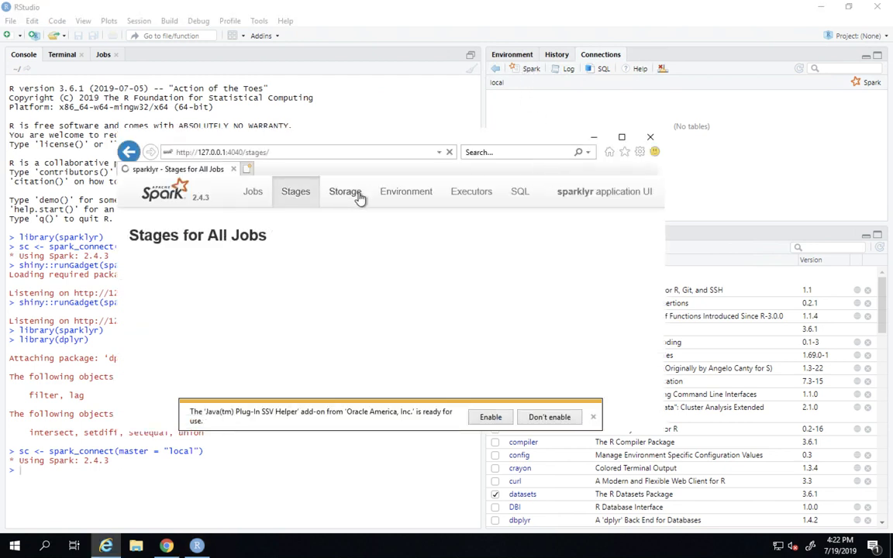
{"action": "left_click", "coordinate": [341, 192]}
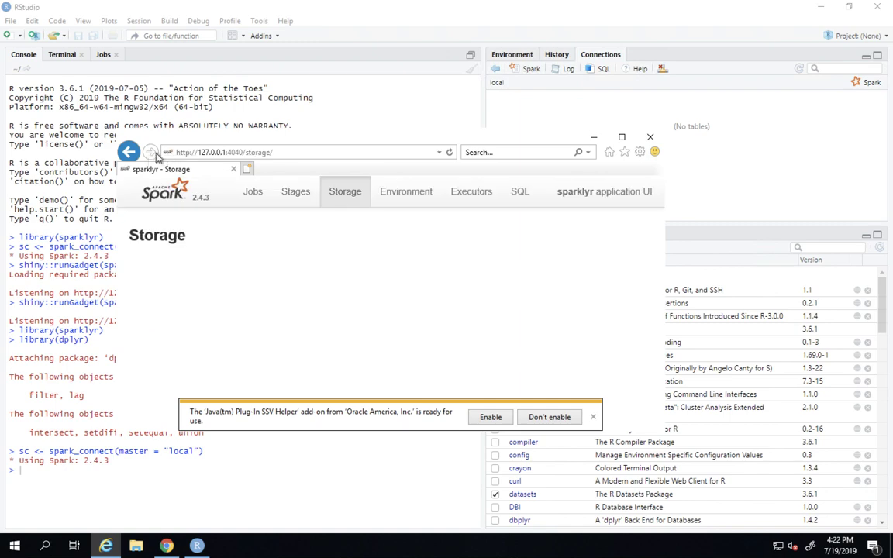
{"action": "left_click", "coordinate": [651, 139]}
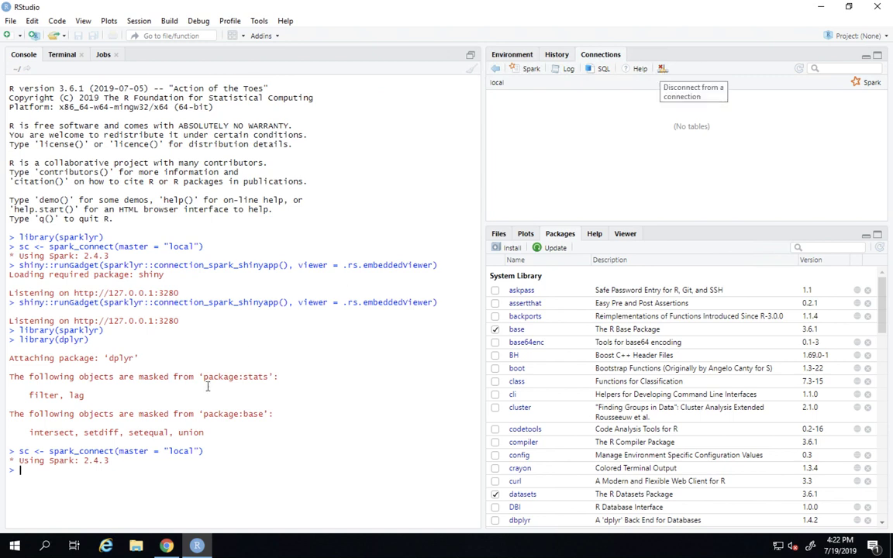
Step: Write spark_disconnect(sc) at the console prompt without running it, and disconnect the local Spark connection from the connection controls, confirming the disconnection
{"action": "type", "text": "spark_dis"}
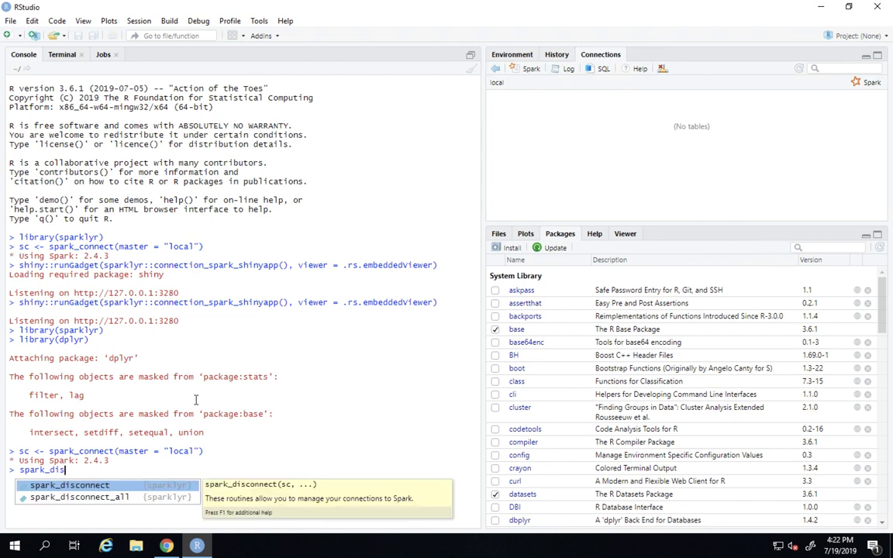
{"action": "key", "text": "Tab"}
{"action": "type", "text": "sc)"}
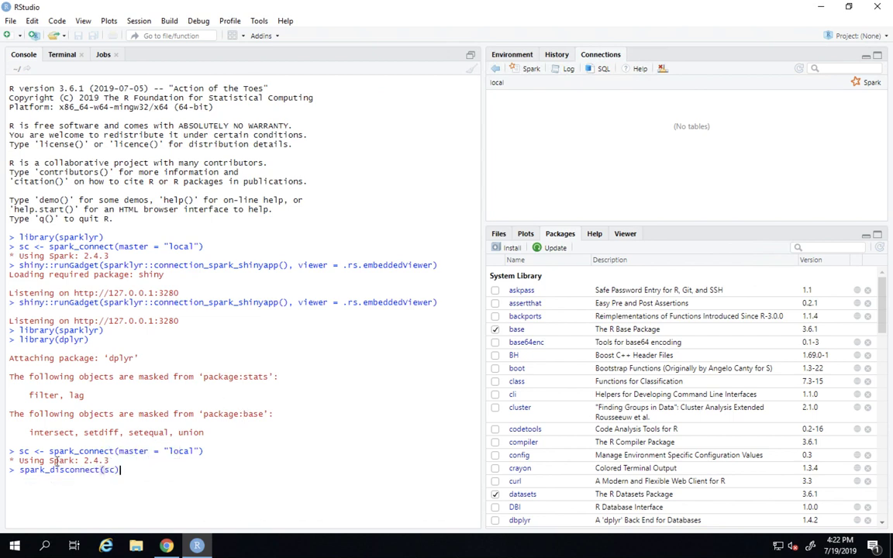
{"action": "left_click", "coordinate": [663, 73]}
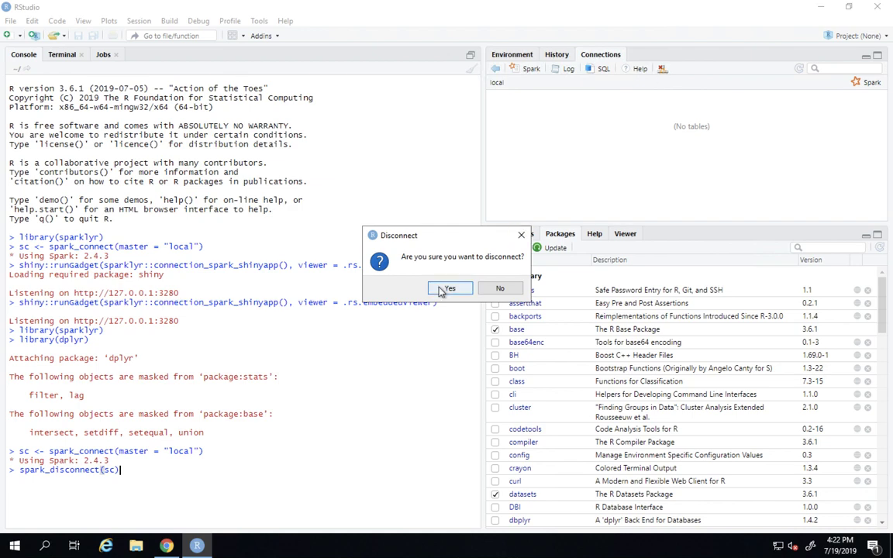
{"action": "left_click", "coordinate": [448, 288]}
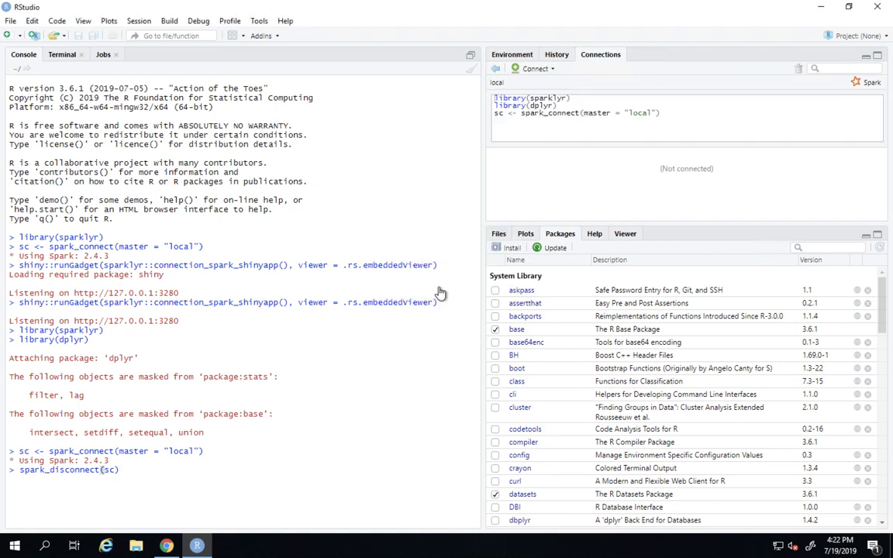